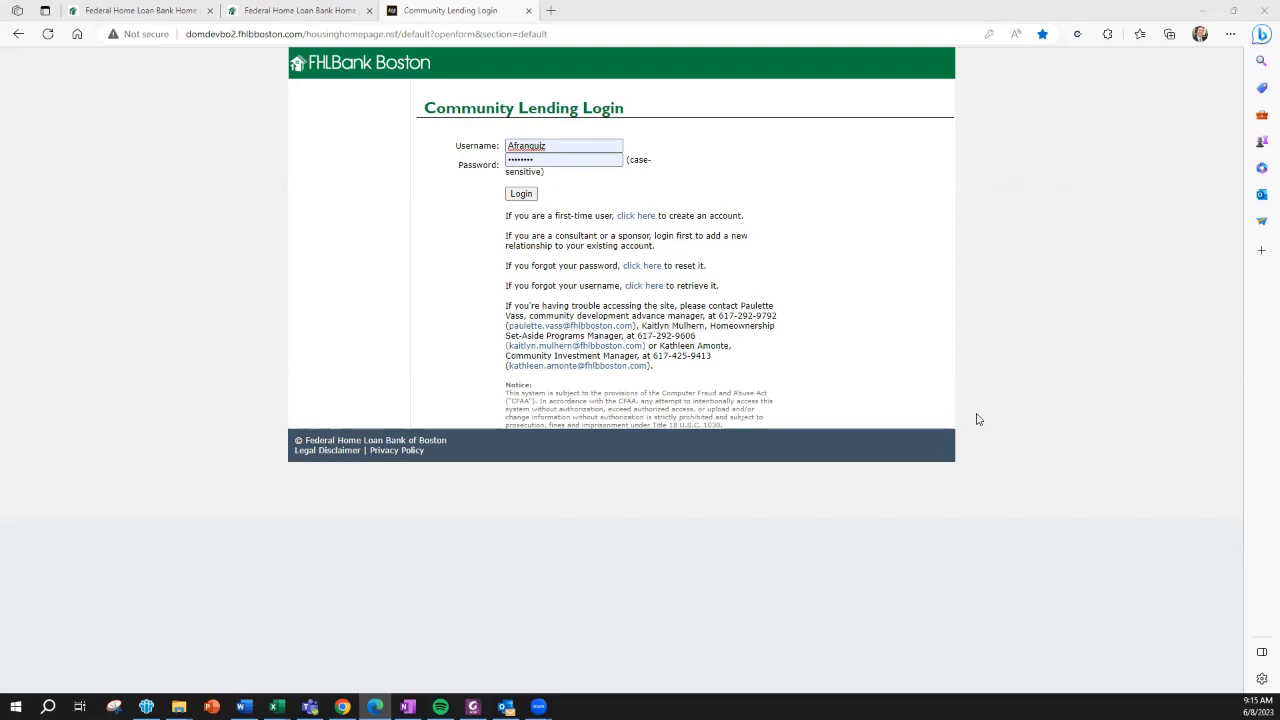
# - Log in and open the 2023 Boston Private Bank & Trust Company Lift Up Homeownership draft application
pyautogui.click(519, 195)
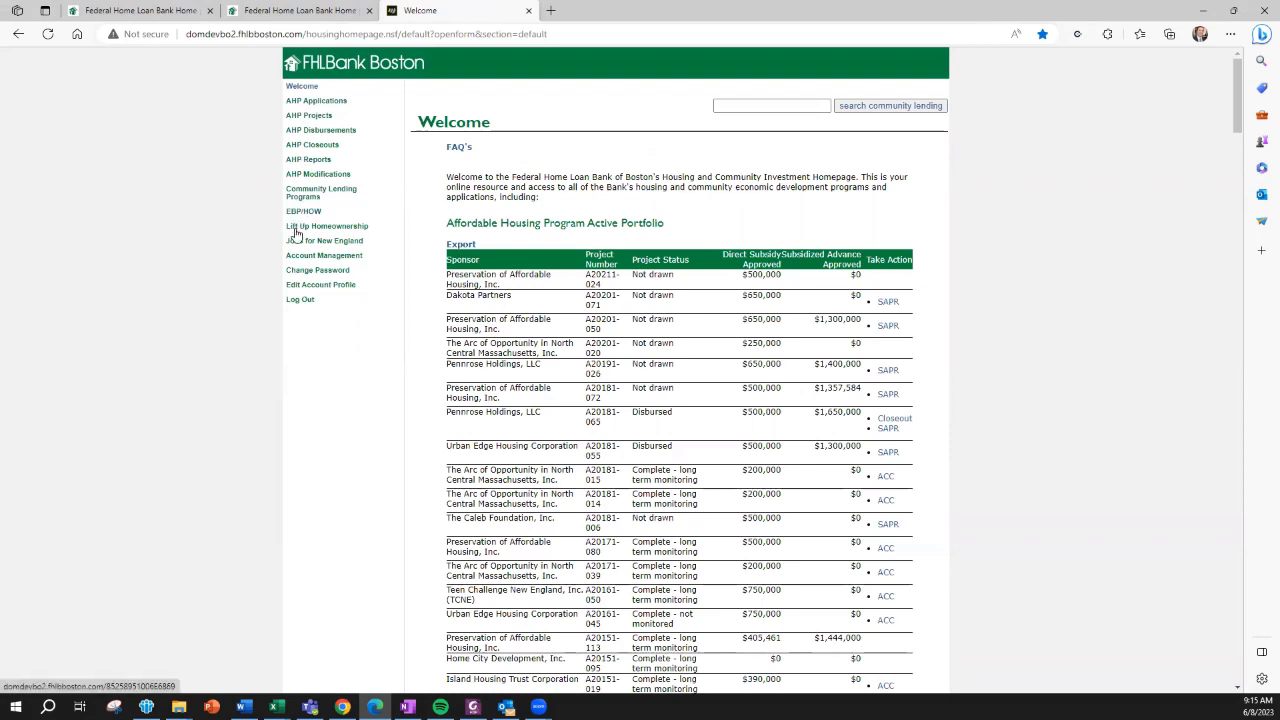
pyautogui.click(296, 232)
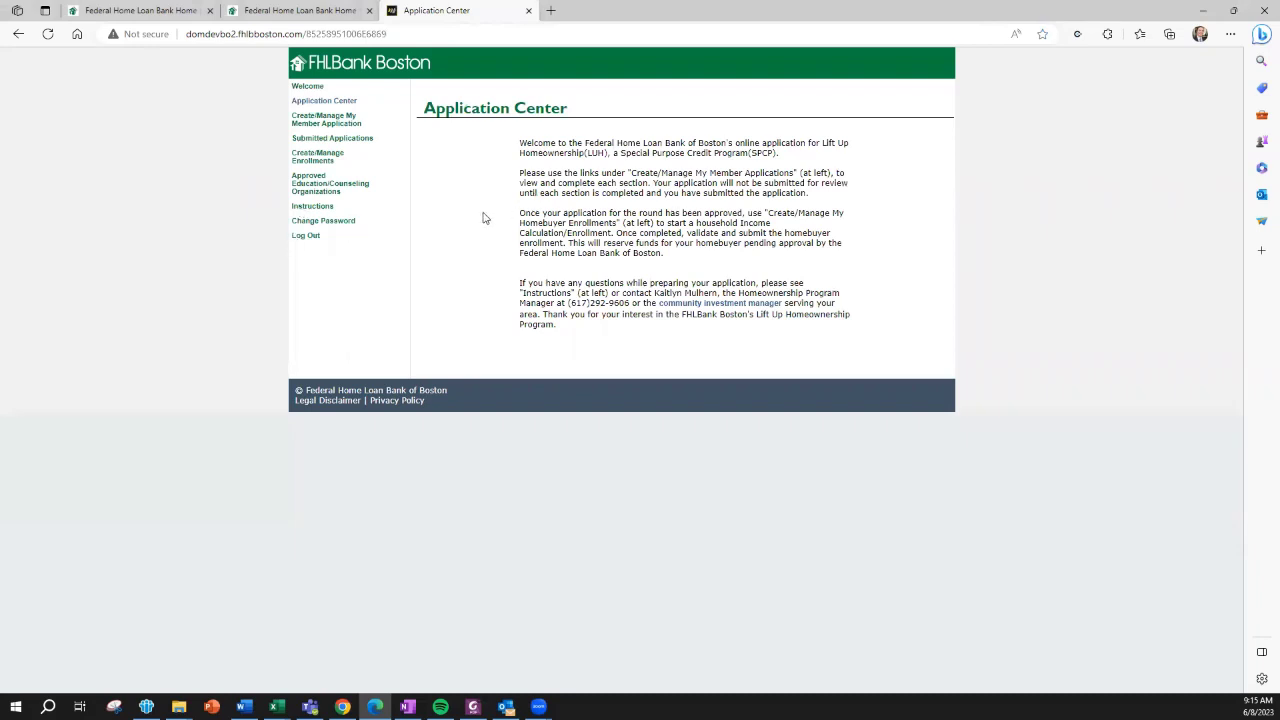
pyautogui.click(347, 130)
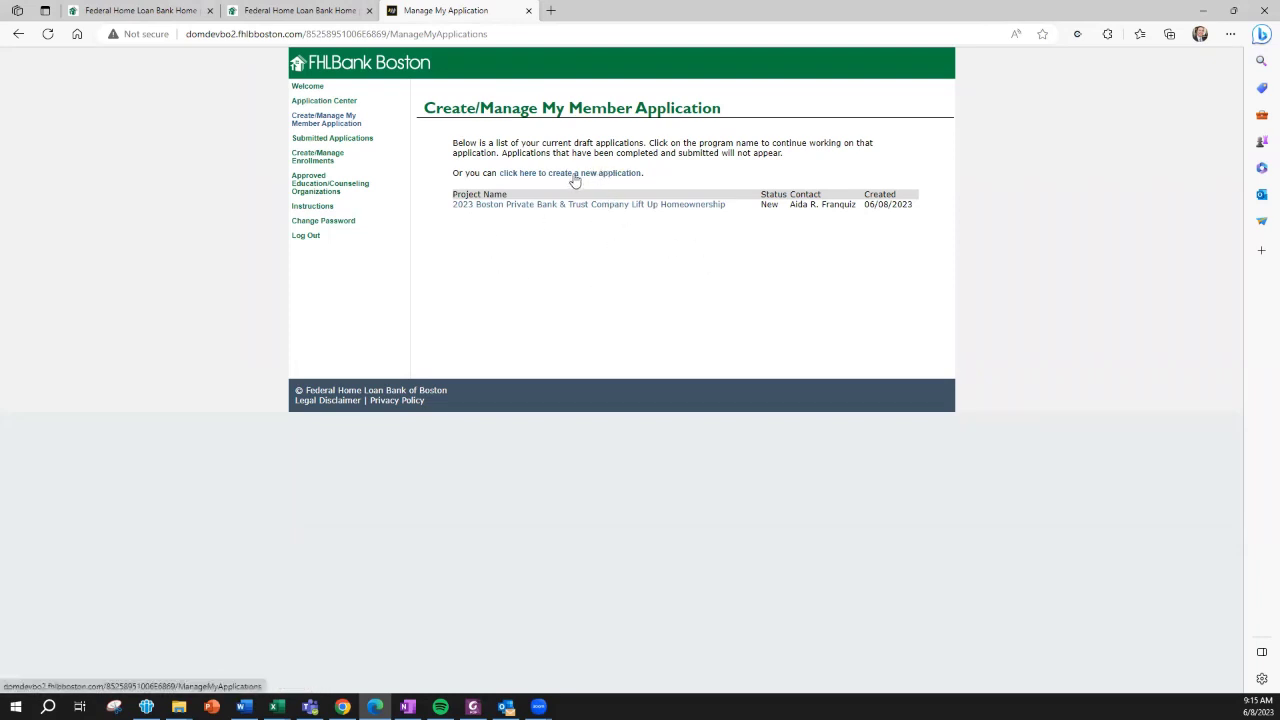
pyautogui.click(512, 206)
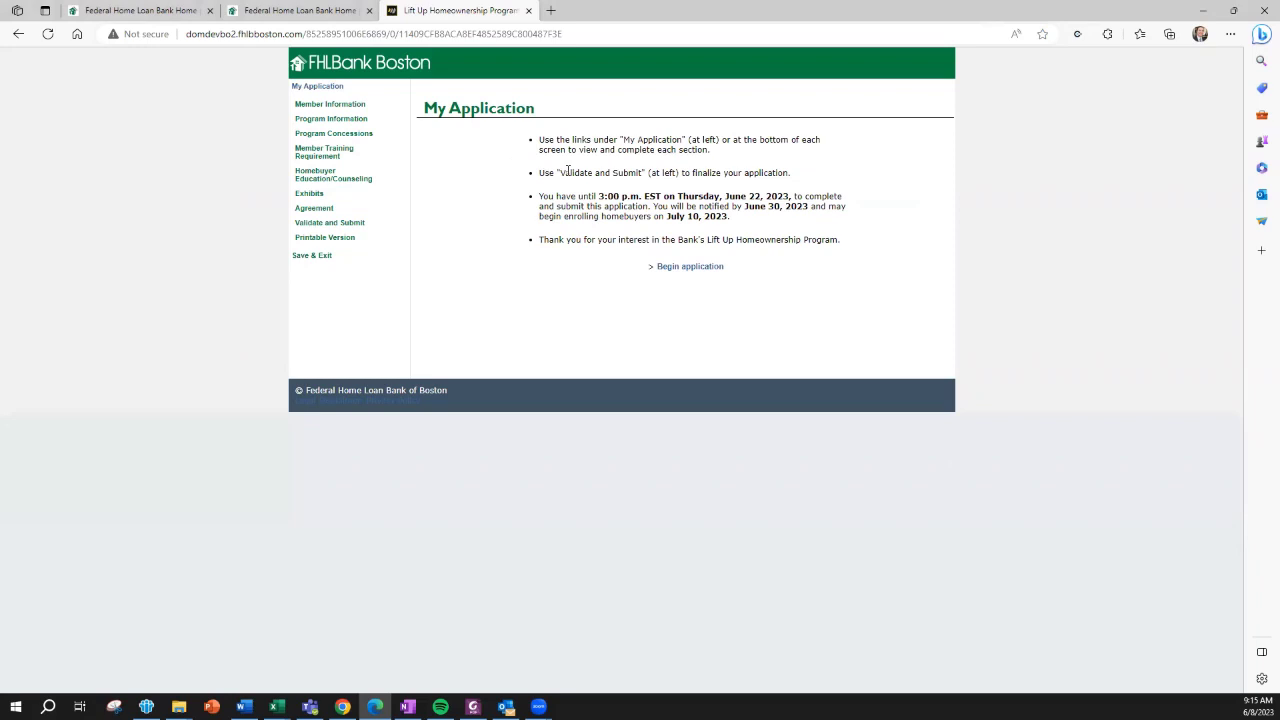
# - Begin the application and save Member Information with only the first contact listed
pyautogui.click(688, 268)
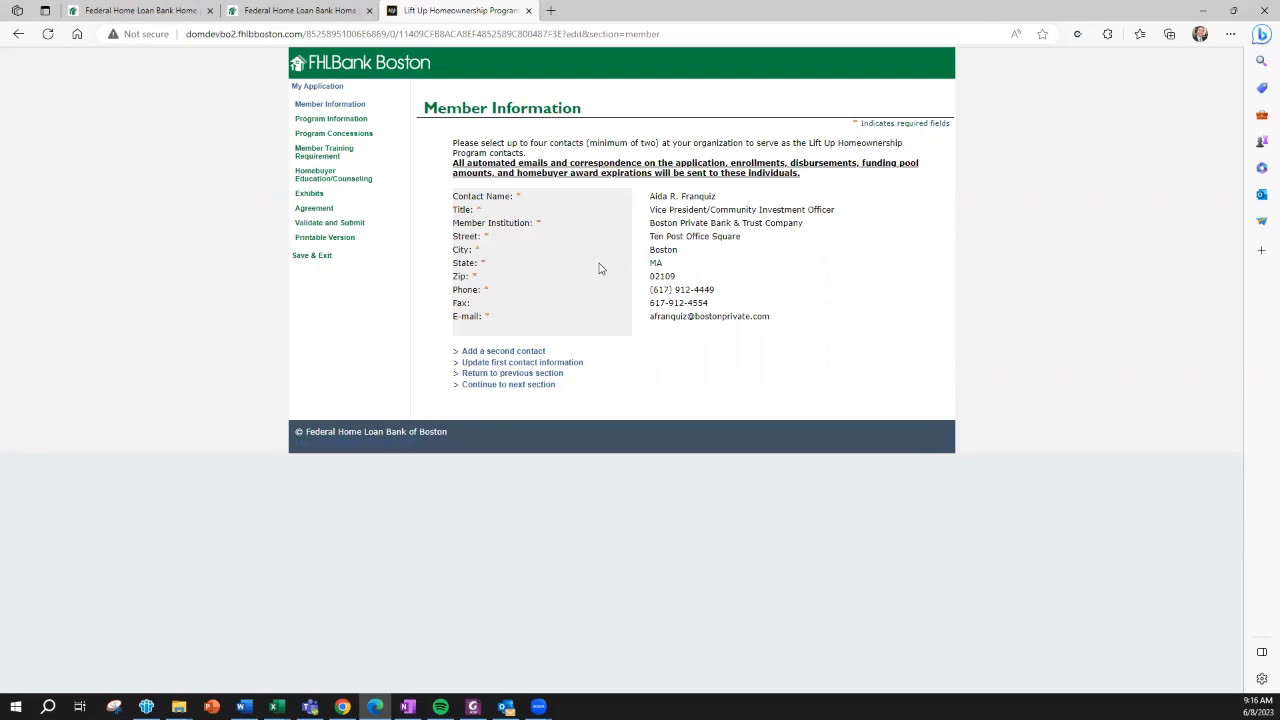
pyautogui.click(502, 353)
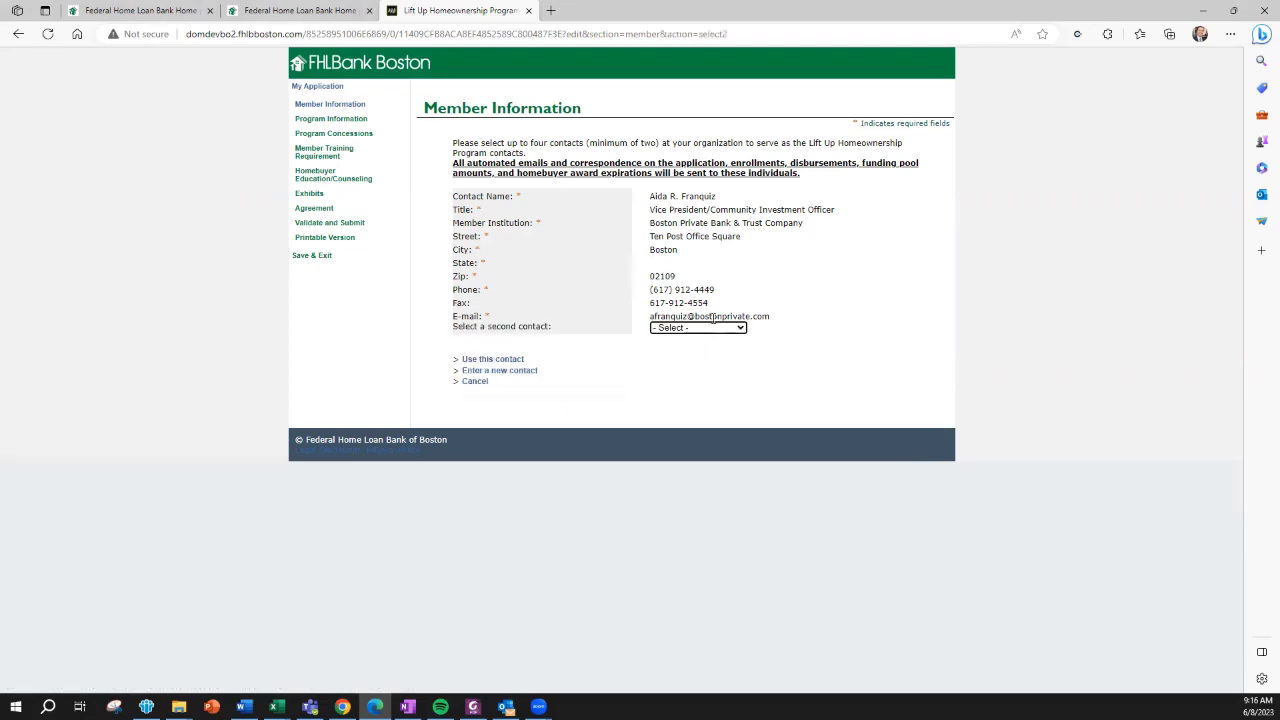
pyautogui.click(665, 332)
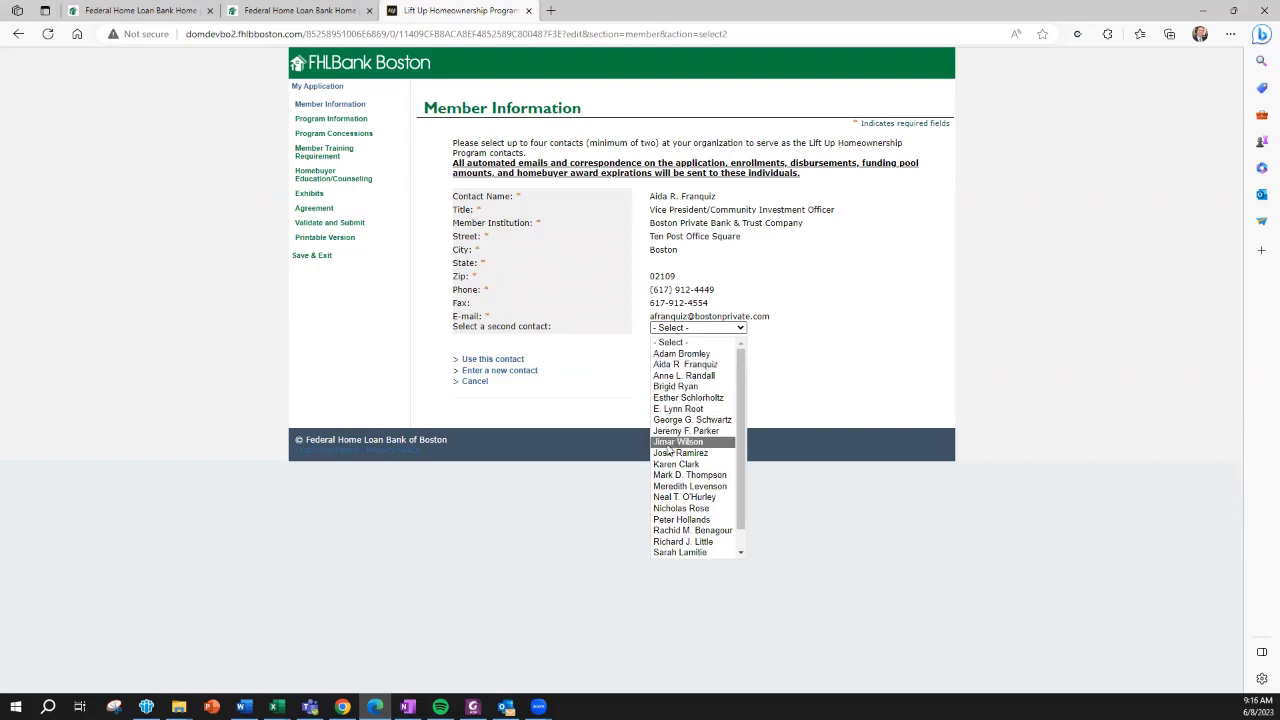
pyautogui.click(818, 362)
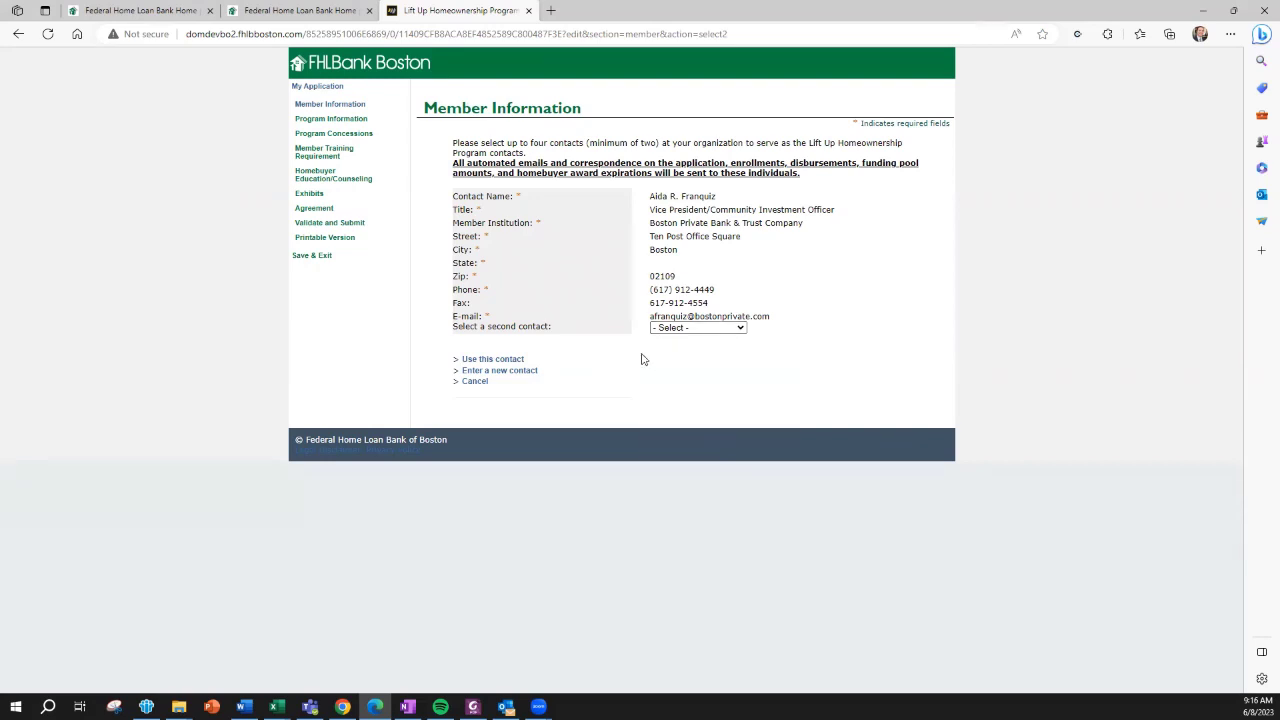
pyautogui.click(508, 371)
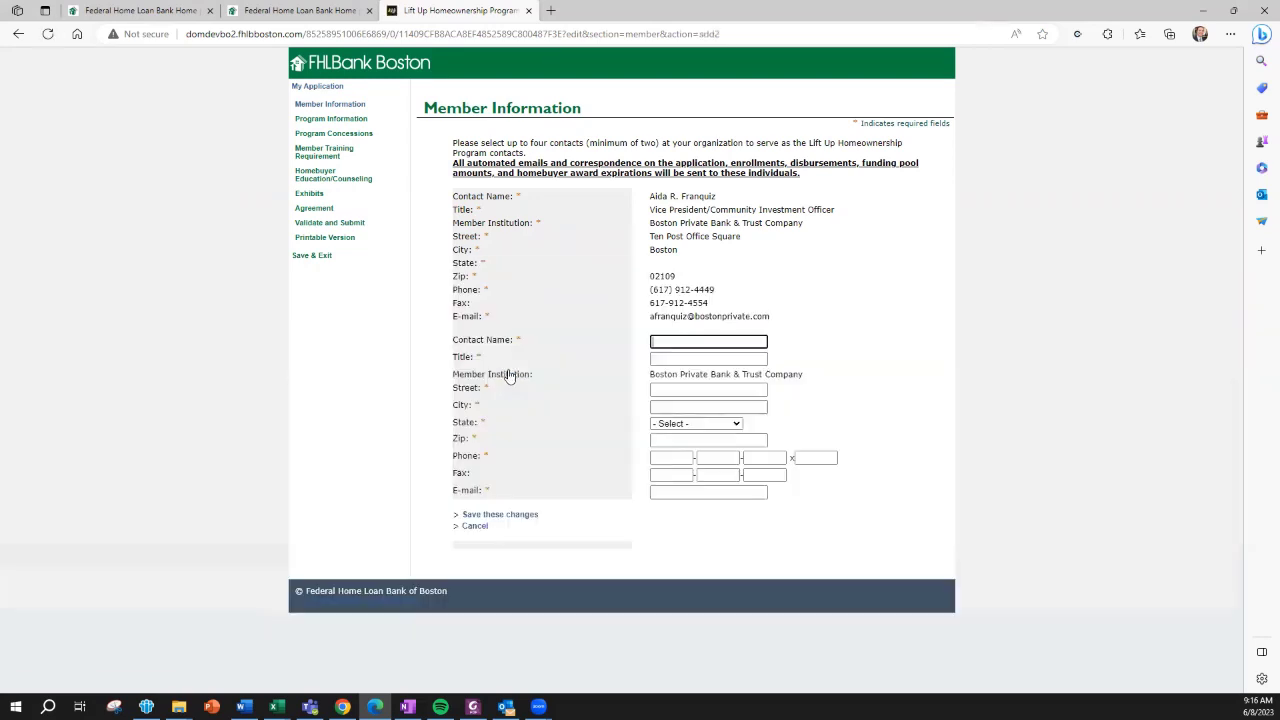
pyautogui.click(498, 516)
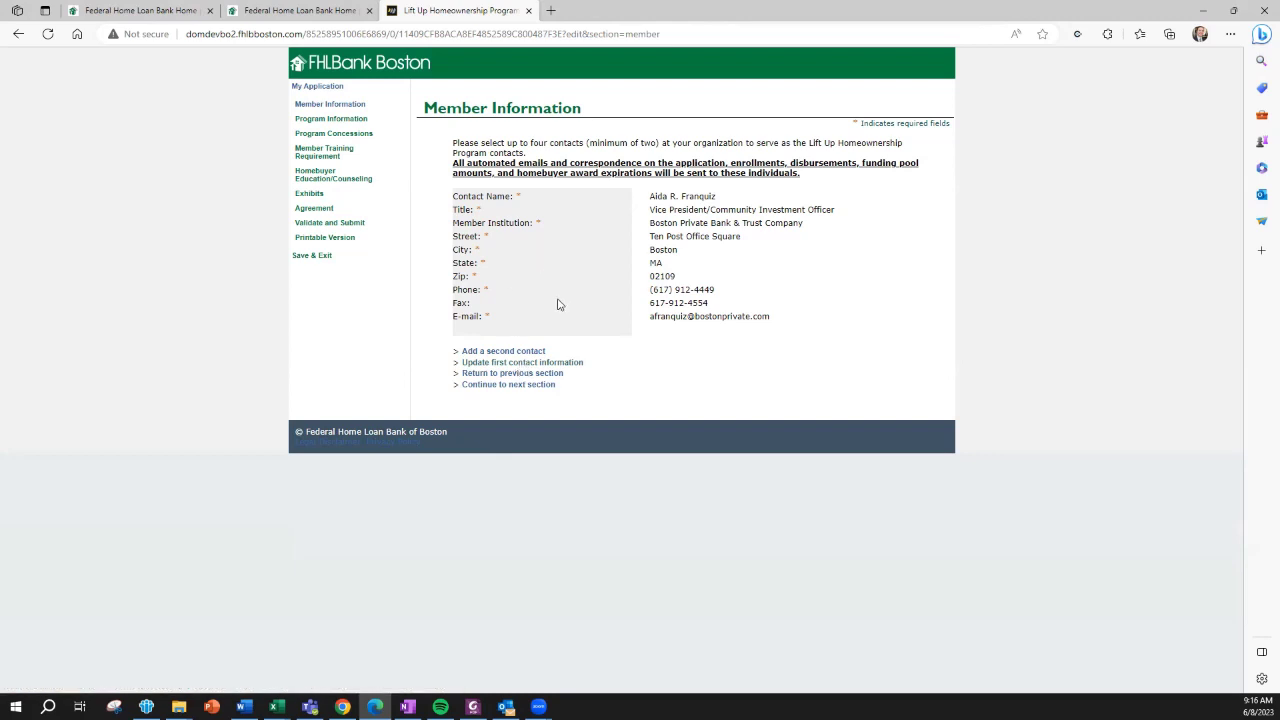
# - Answer No to having a subsidiary mortgage company in Program Information
pyautogui.click(497, 388)
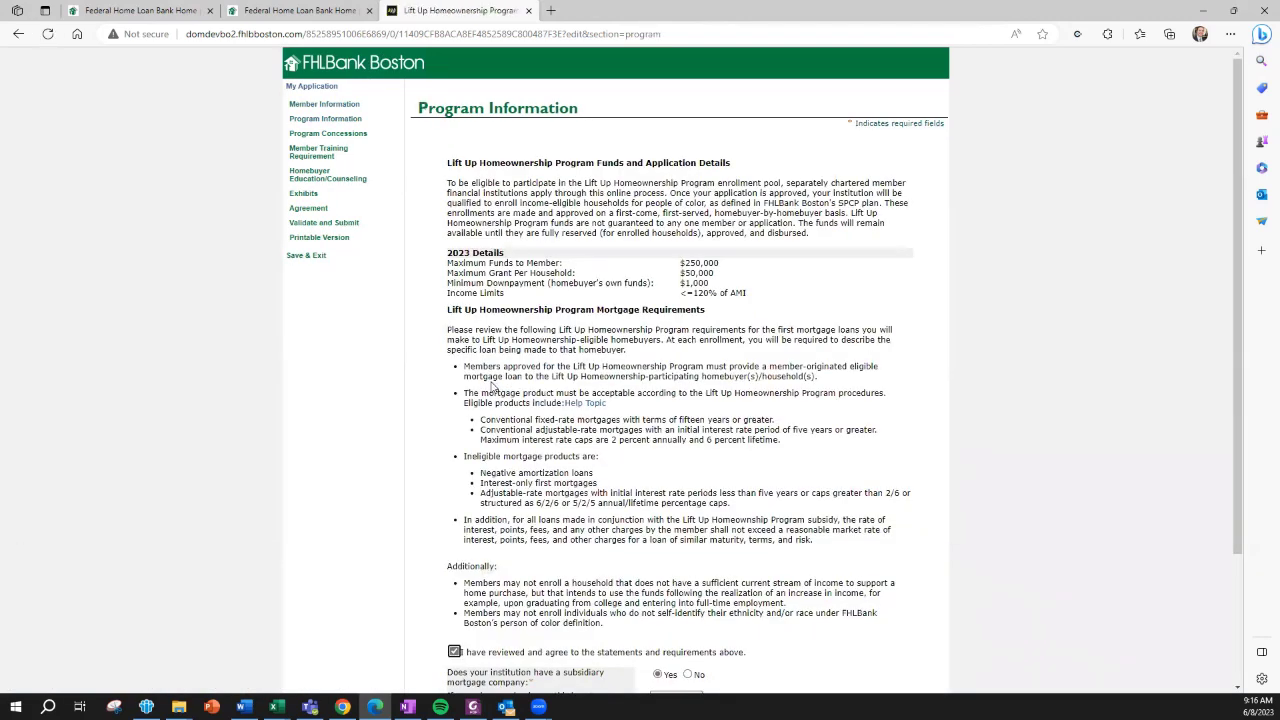
pyautogui.scroll(-3, 492, 386)
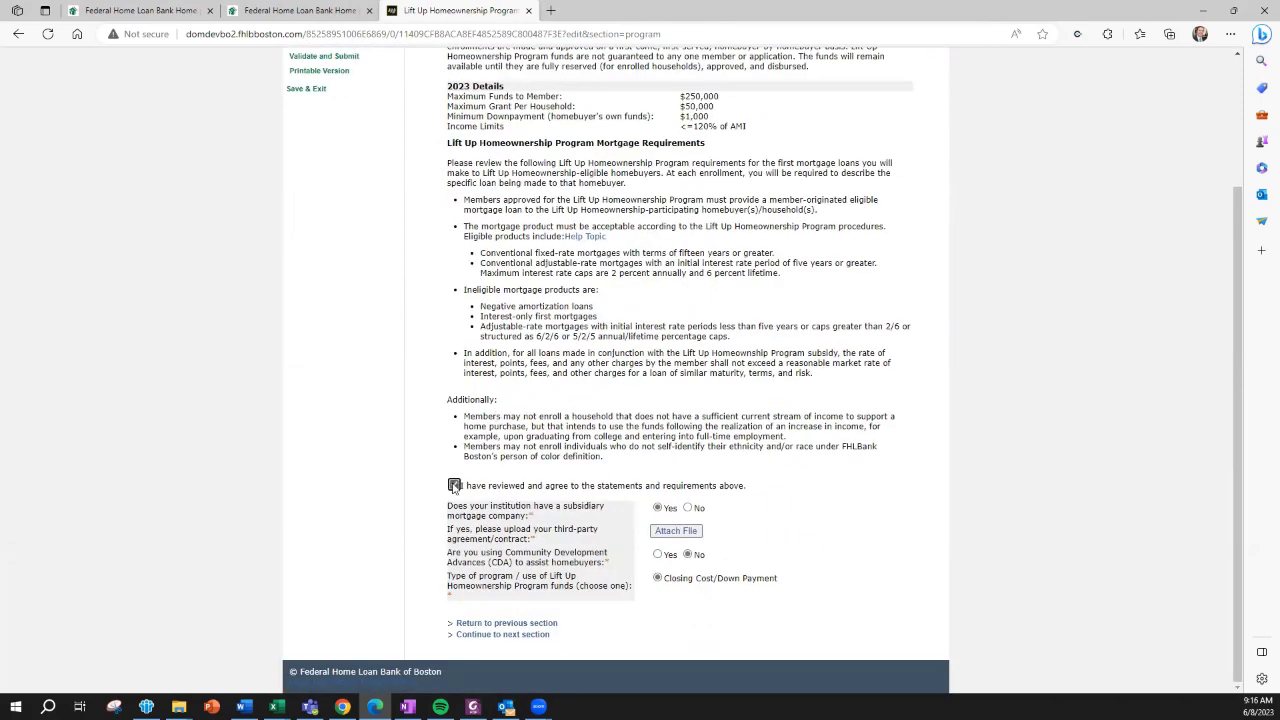
pyautogui.click(688, 508)
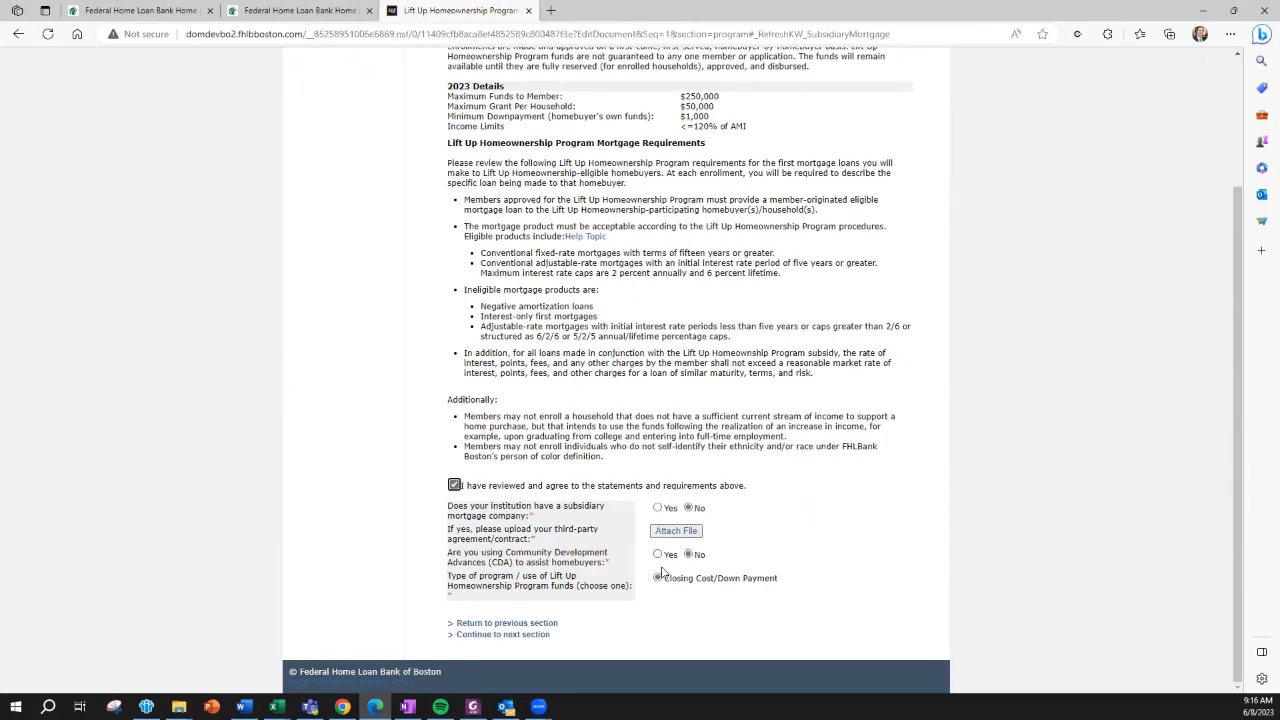
pyautogui.click(480, 635)
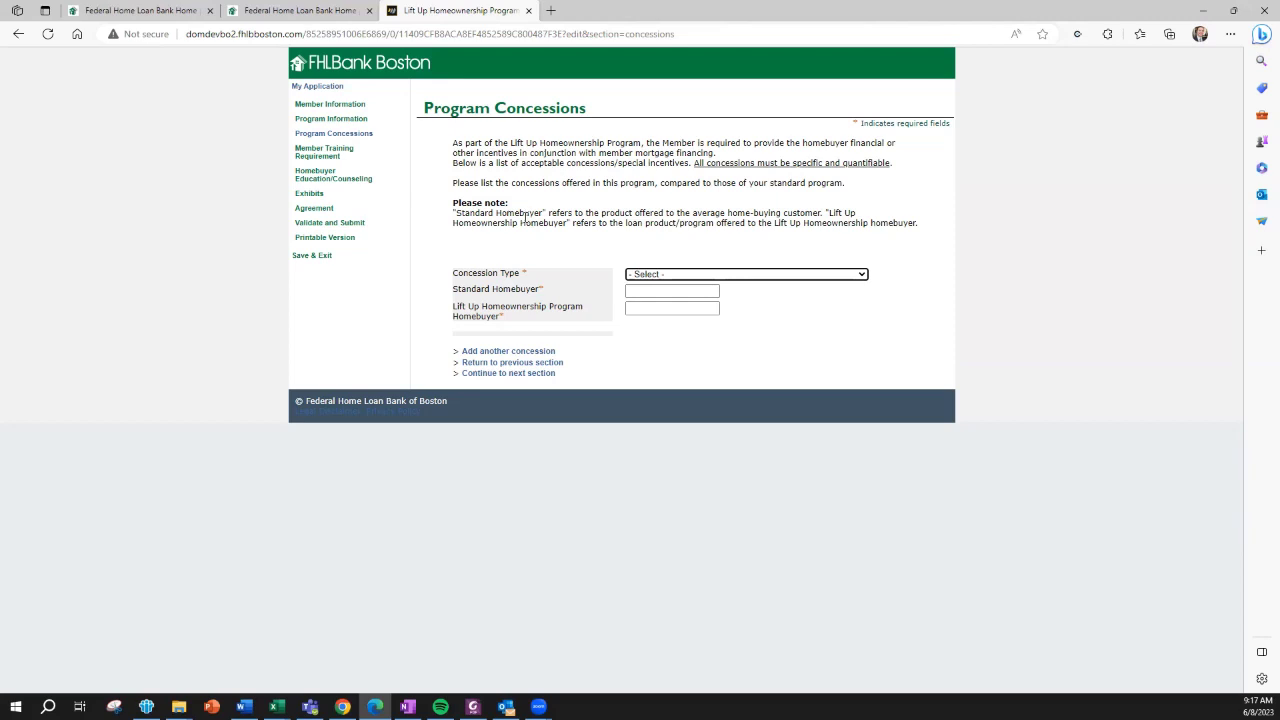
# - Add a Below market interest rates concession: Standard Homebuyer 5, Lift Up Homeownership 4
pyautogui.click(640, 275)
pyautogui.click(660, 300)
pyautogui.click(641, 291)
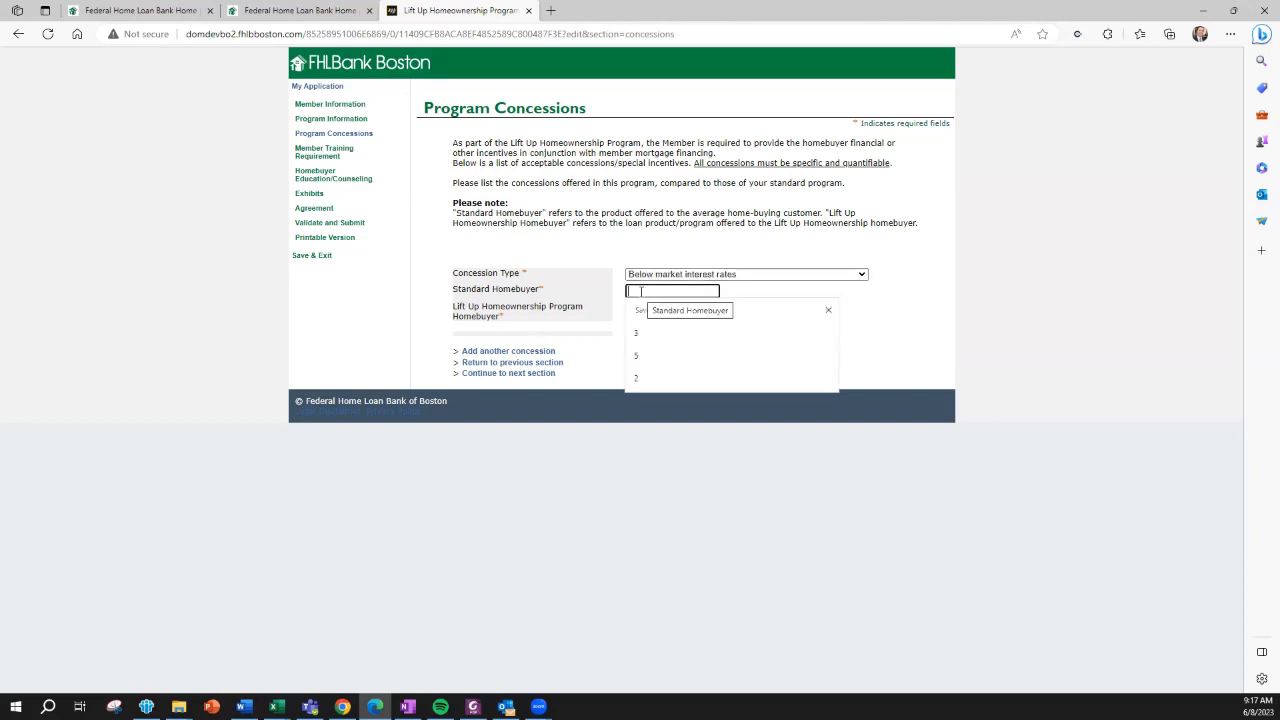
pyautogui.click(644, 357)
pyautogui.click(640, 309)
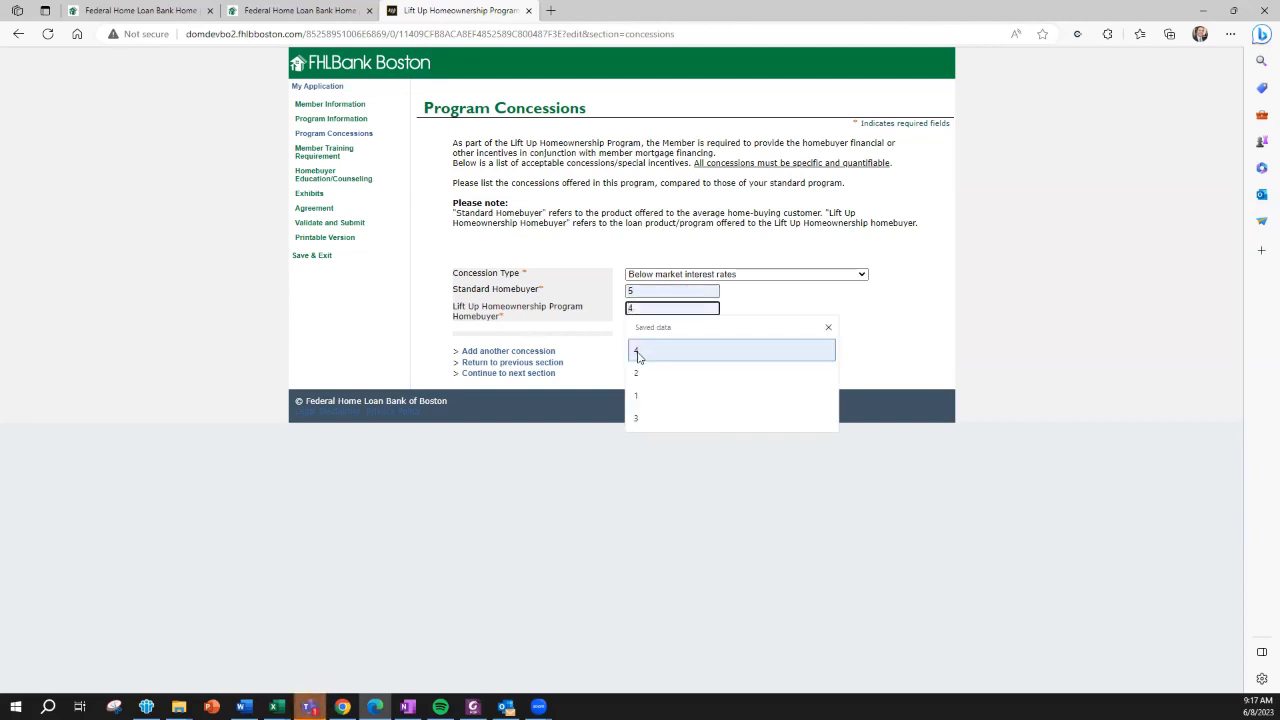
pyautogui.click(637, 355)
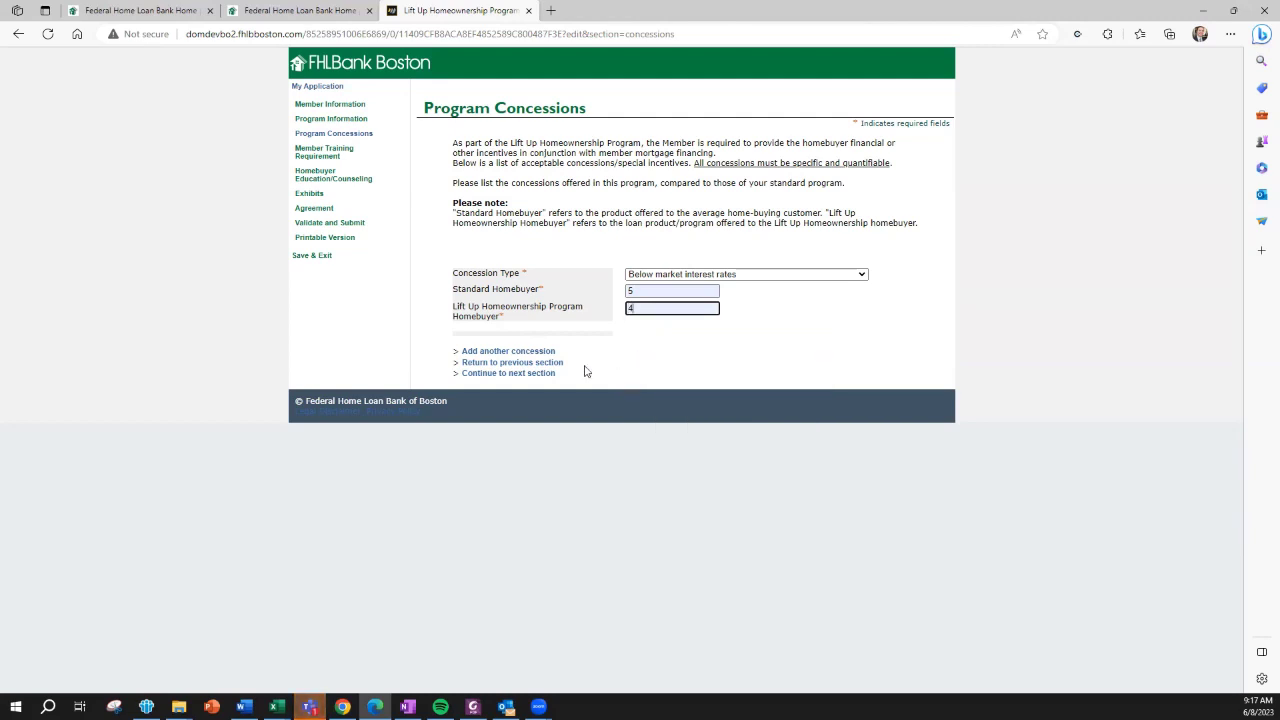
pyautogui.click(516, 375)
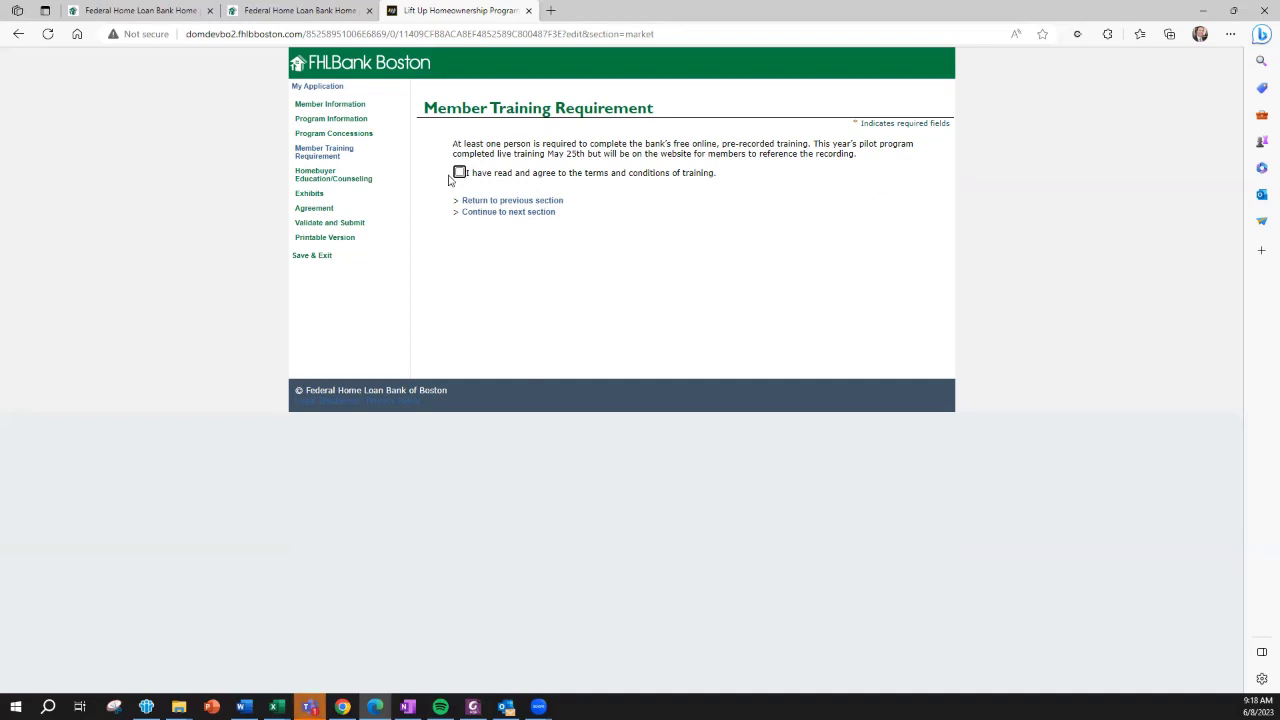
# - Accept the member training terms and conditions and continue
pyautogui.click(460, 173)
pyautogui.click(493, 216)
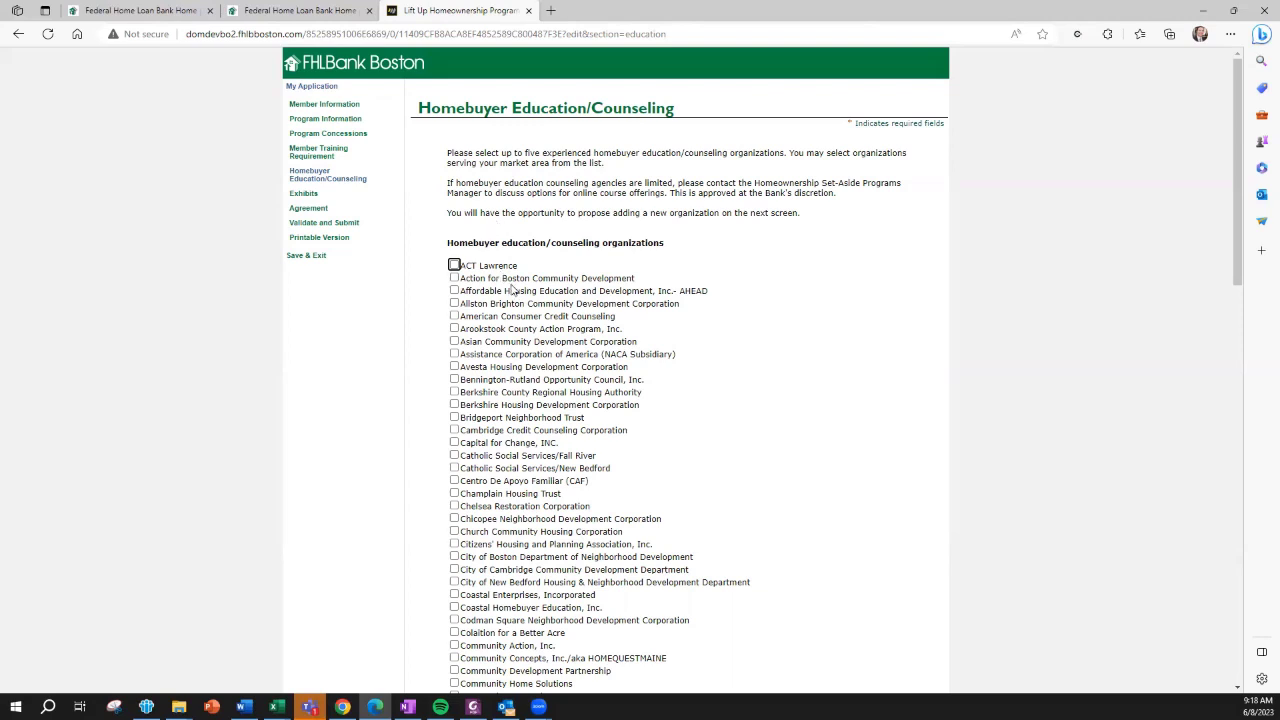
# - Select ACT Lawrence, Asian Community Development Corporation and Greenpath as counseling organizations
pyautogui.scroll(-1, 514, 228)
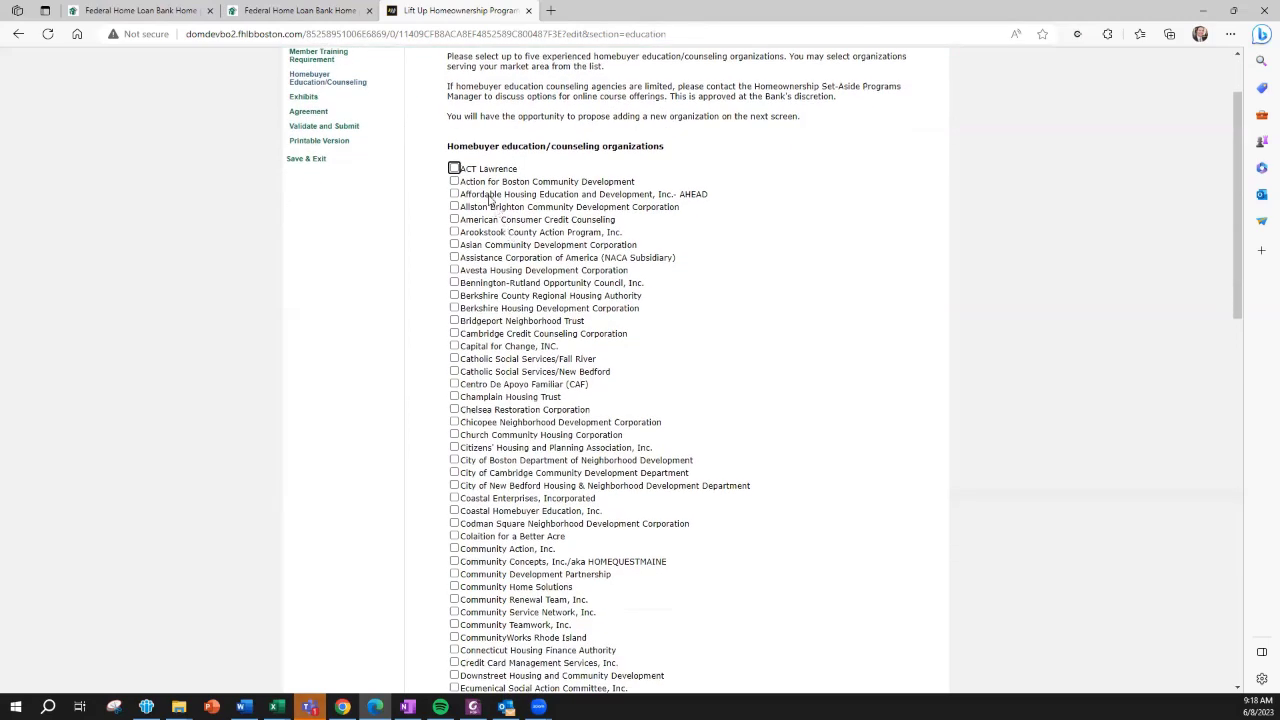
pyautogui.click(455, 169)
pyautogui.click(454, 244)
pyautogui.scroll(1, 537, 280)
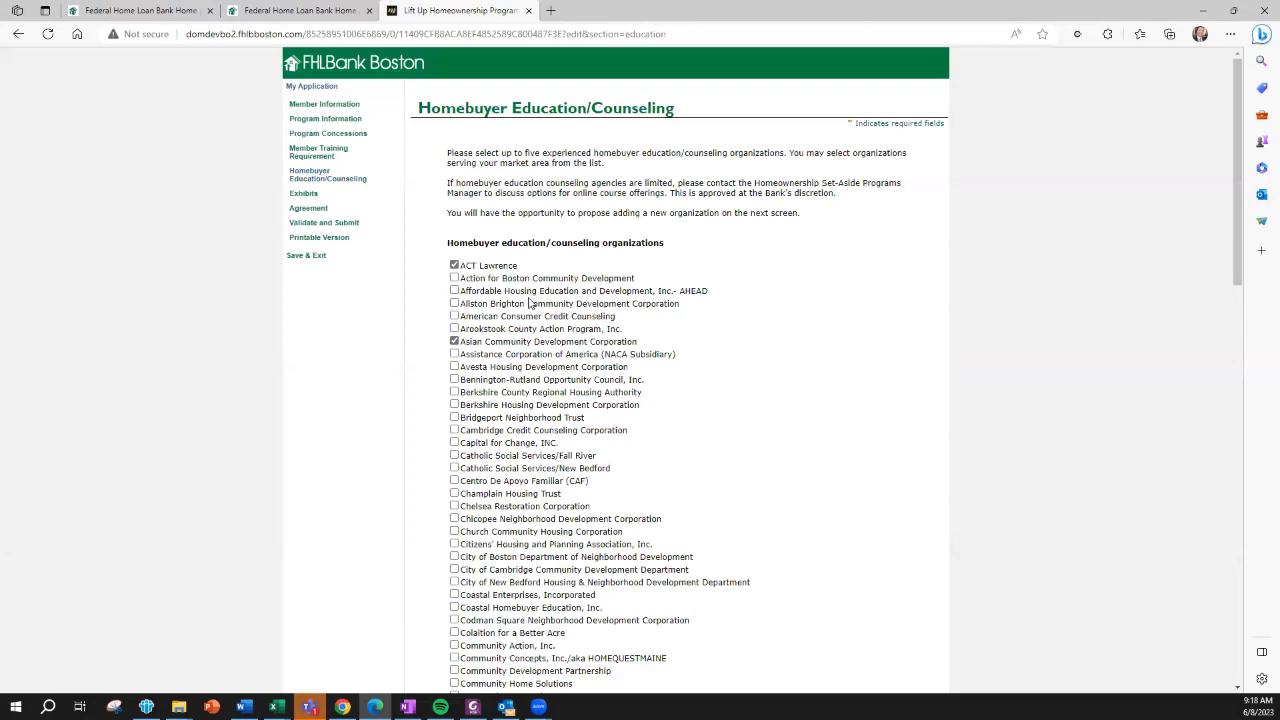
pyautogui.scroll(-5, 537, 280)
pyautogui.click(454, 376)
pyautogui.scroll(-7, 454, 380)
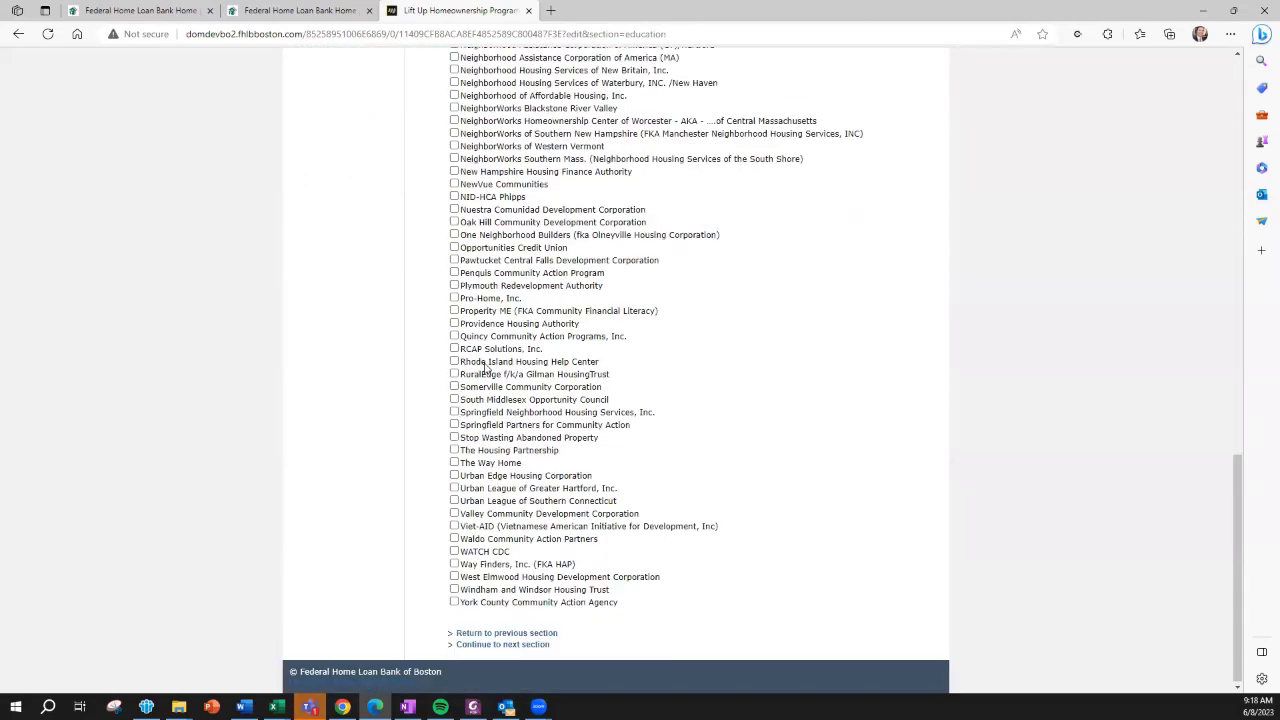
pyautogui.click(480, 646)
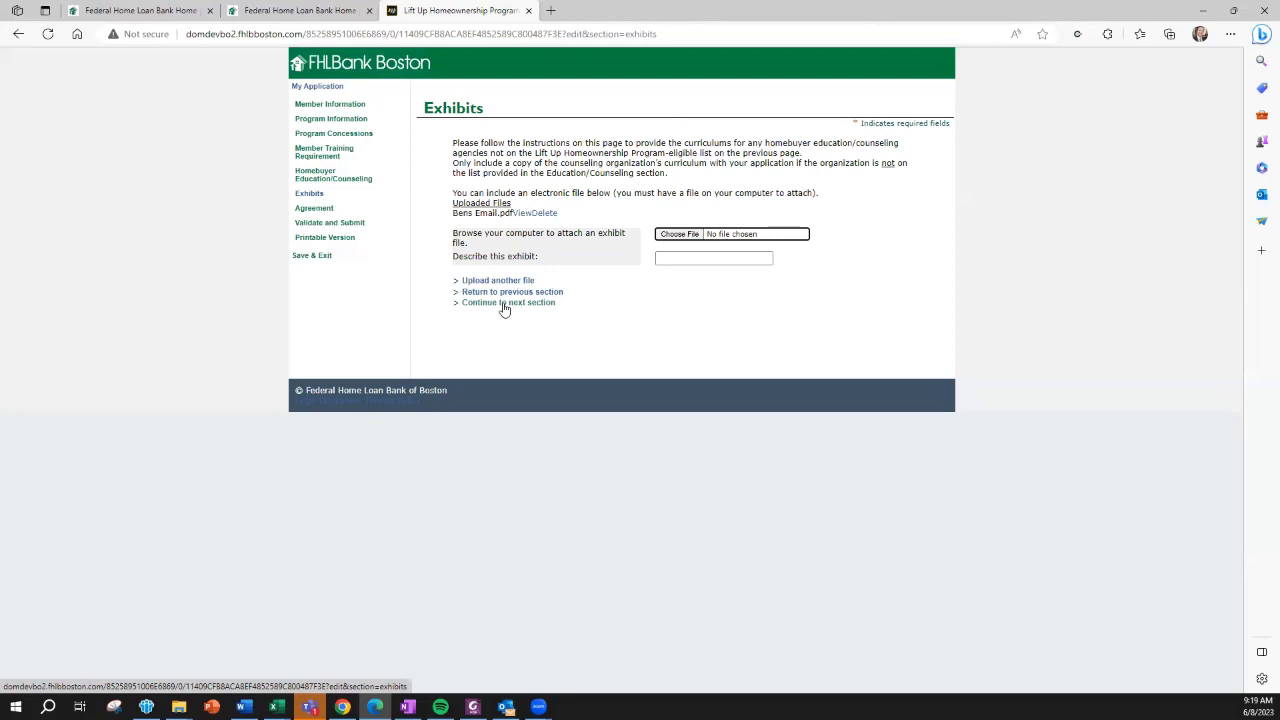
# - Choose the agreement signer, confirm reviewing the 2023 agreement instructions, and run validation
pyautogui.click(505, 303)
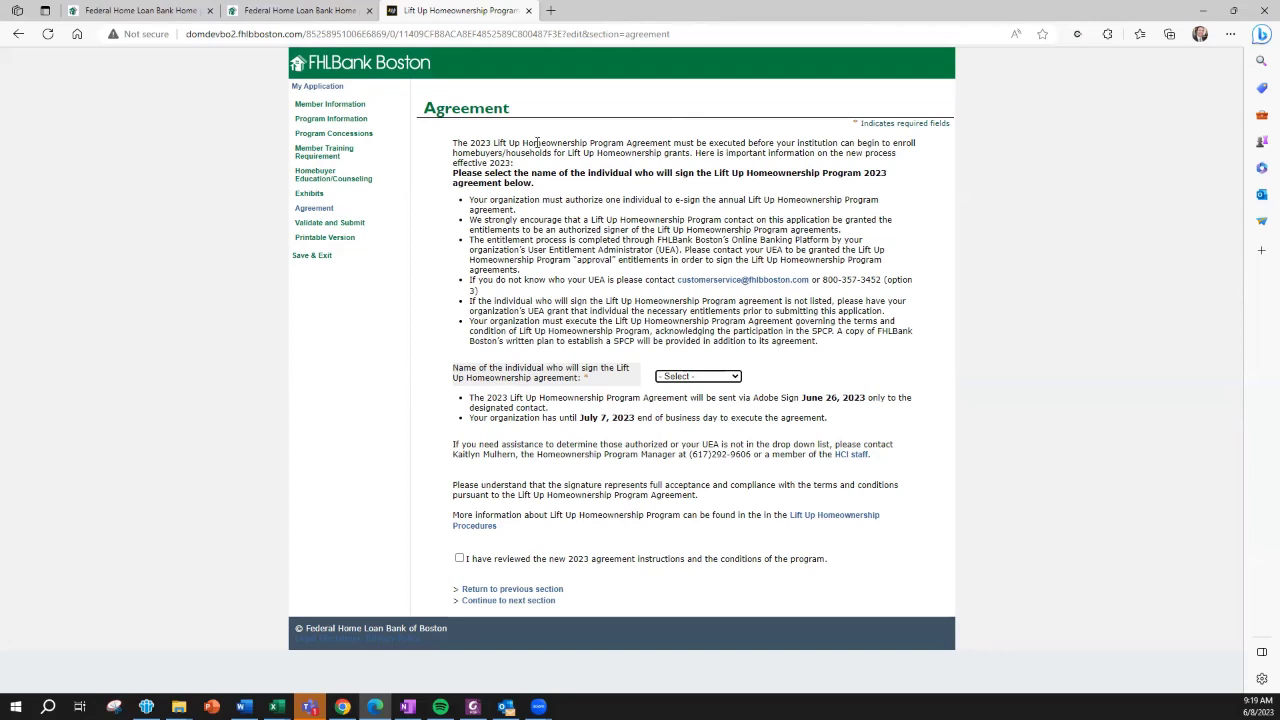
pyautogui.click(694, 380)
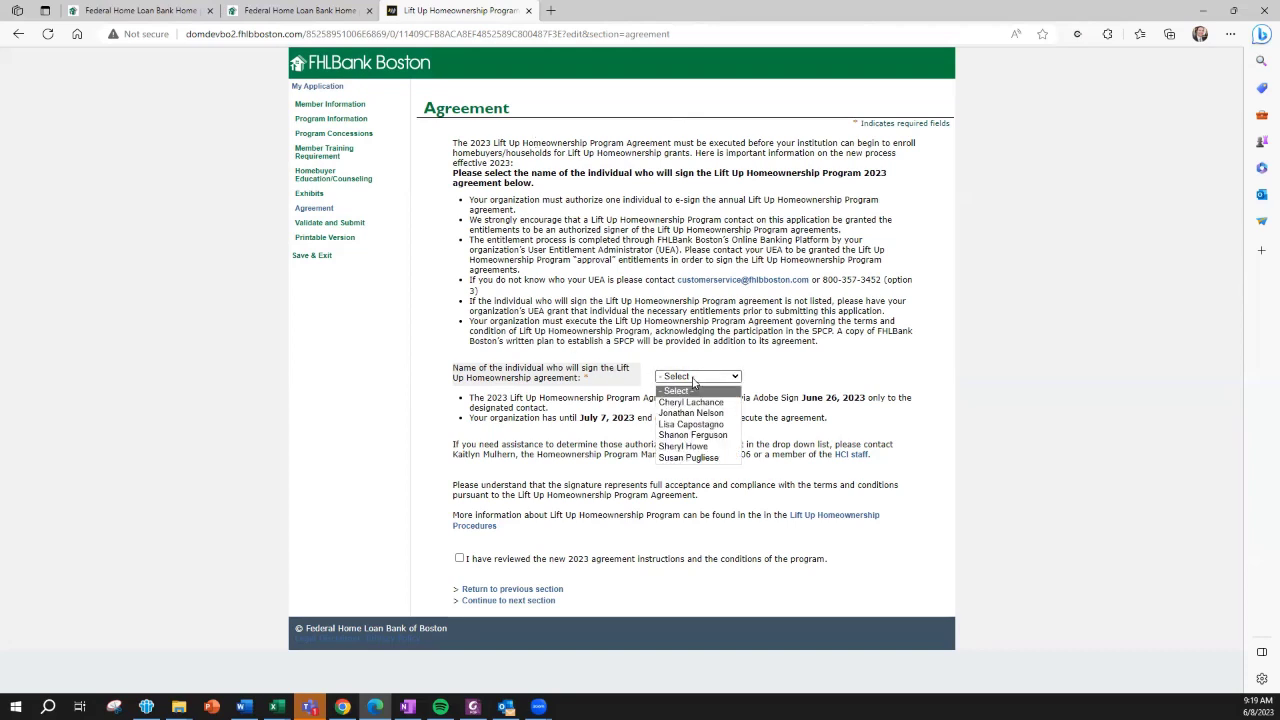
pyautogui.click(670, 413)
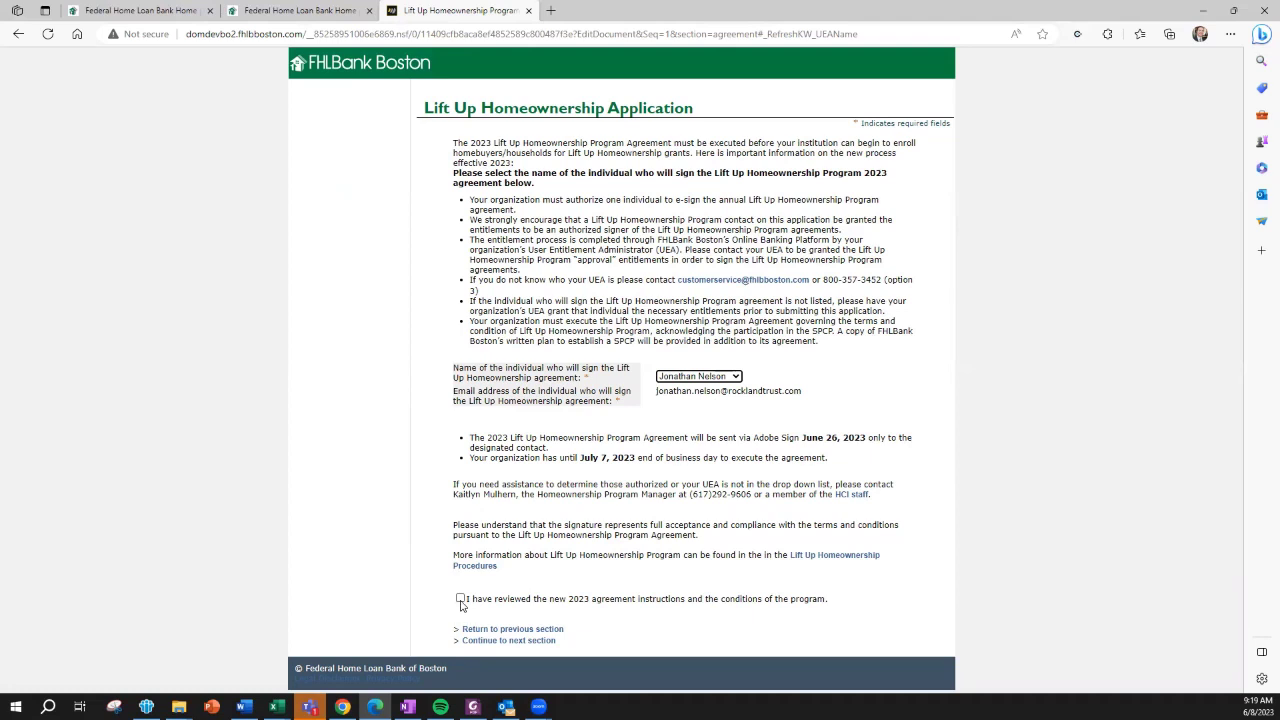
pyautogui.click(460, 600)
pyautogui.click(481, 641)
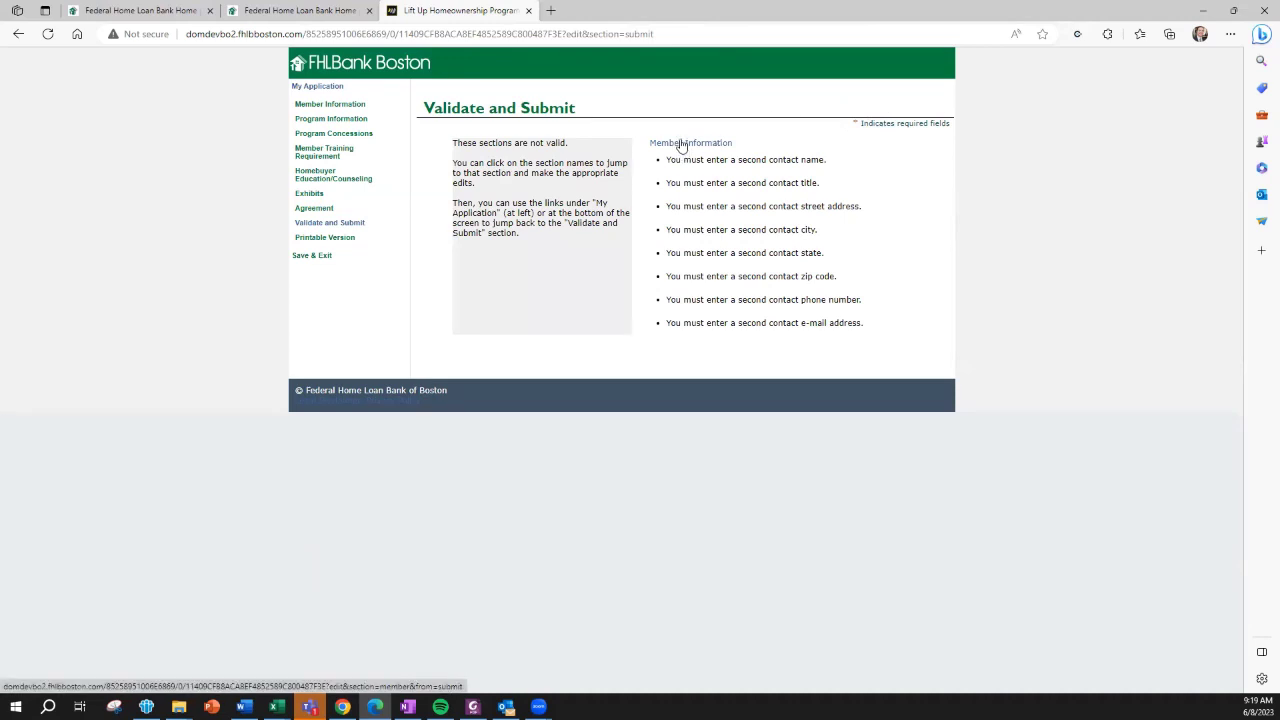
# - Add a second program contact from the staff list and return to Validate and Submit
pyautogui.click(681, 144)
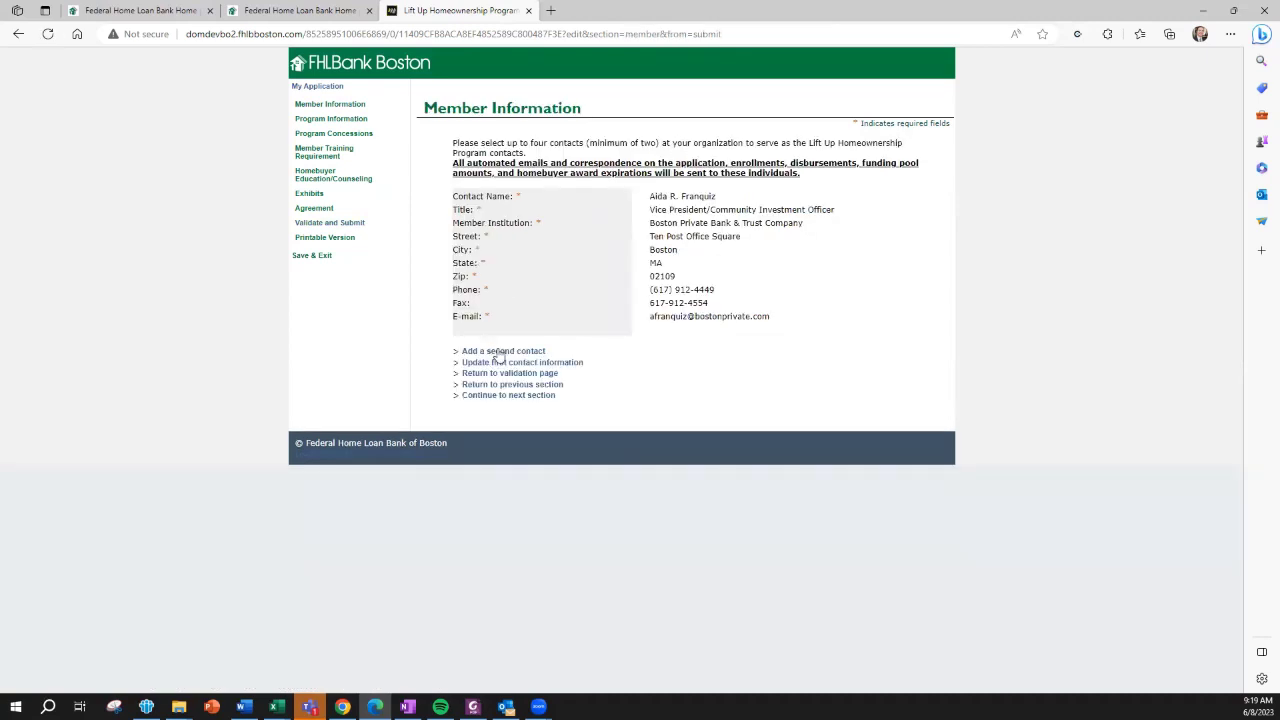
pyautogui.click(500, 352)
pyautogui.click(681, 330)
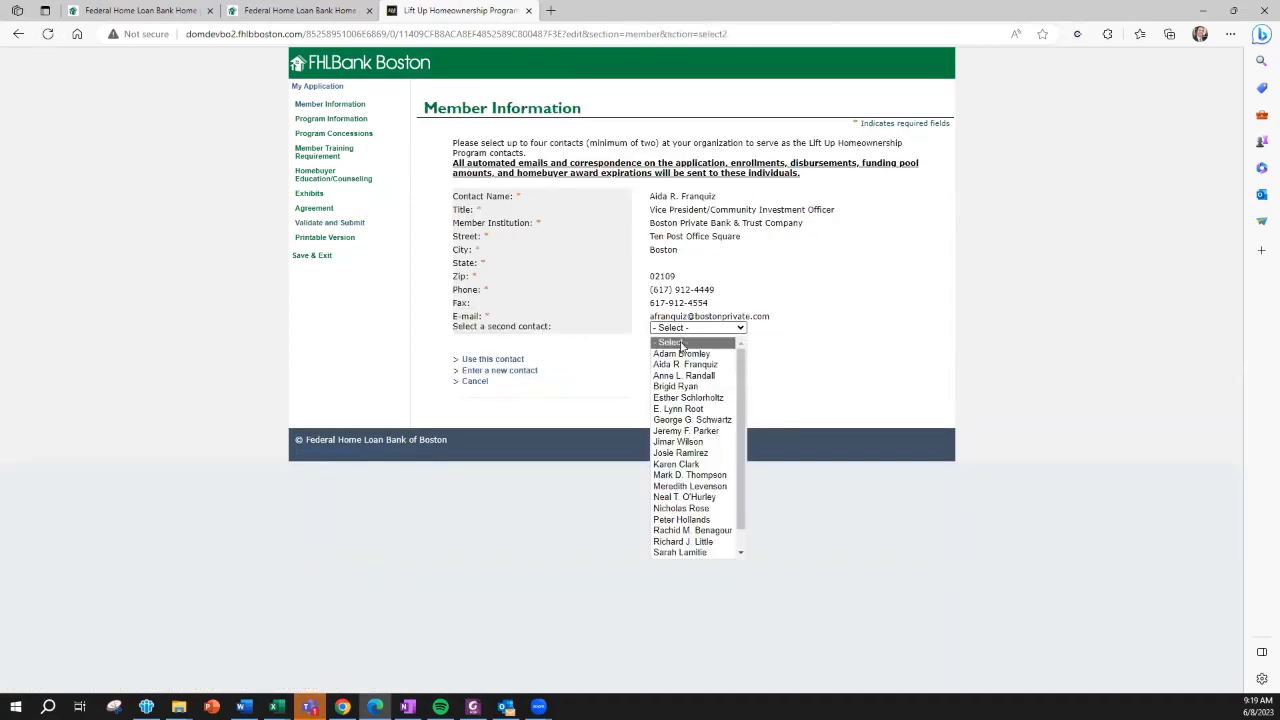
pyautogui.click(681, 354)
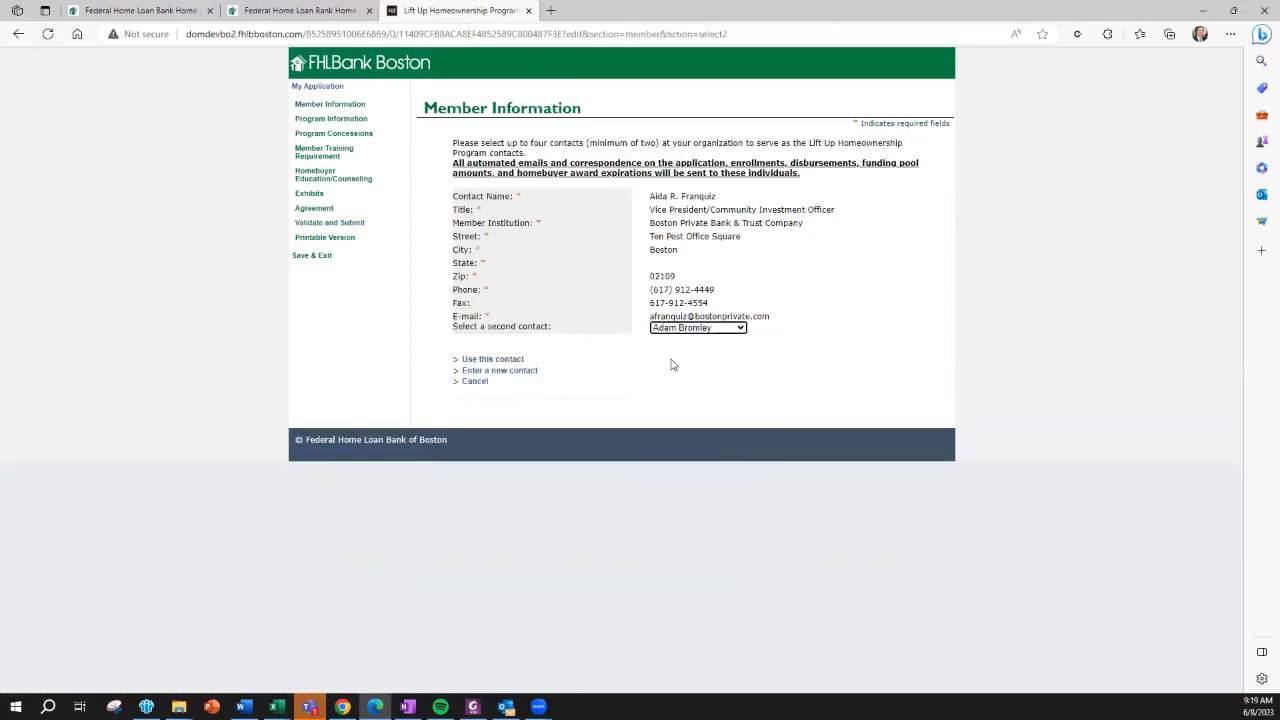
pyautogui.click(498, 359)
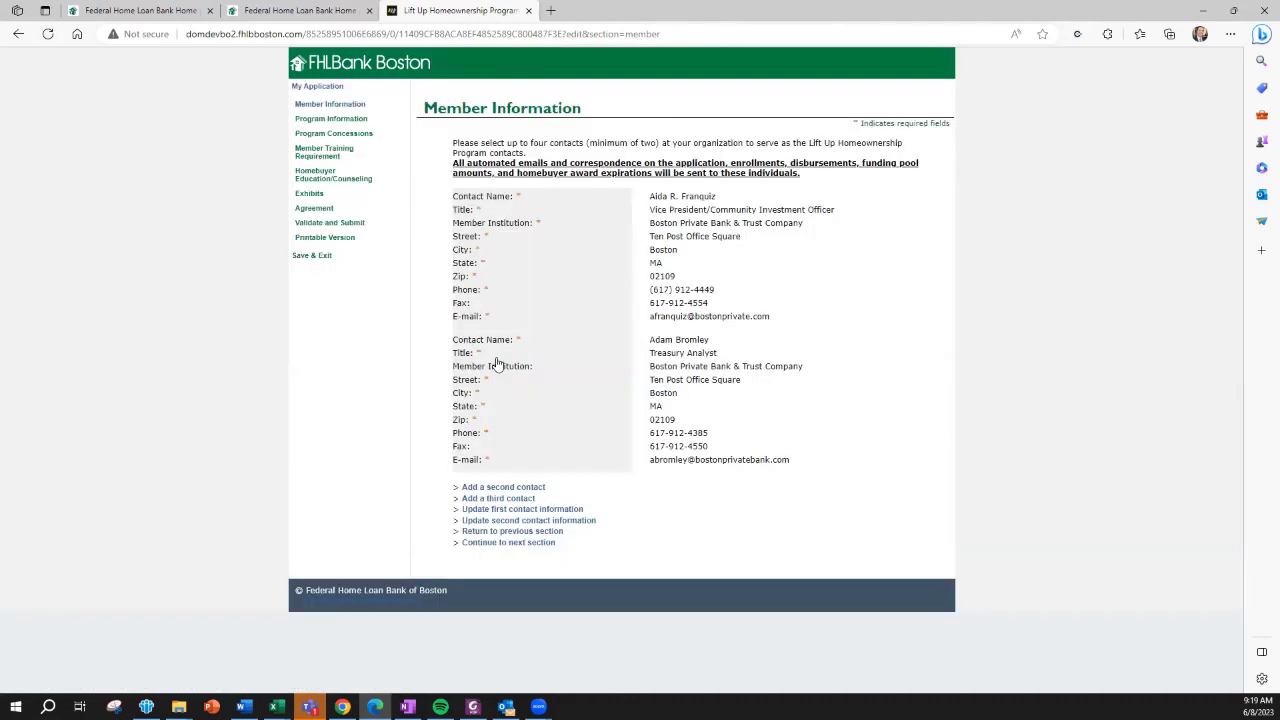
pyautogui.click(489, 543)
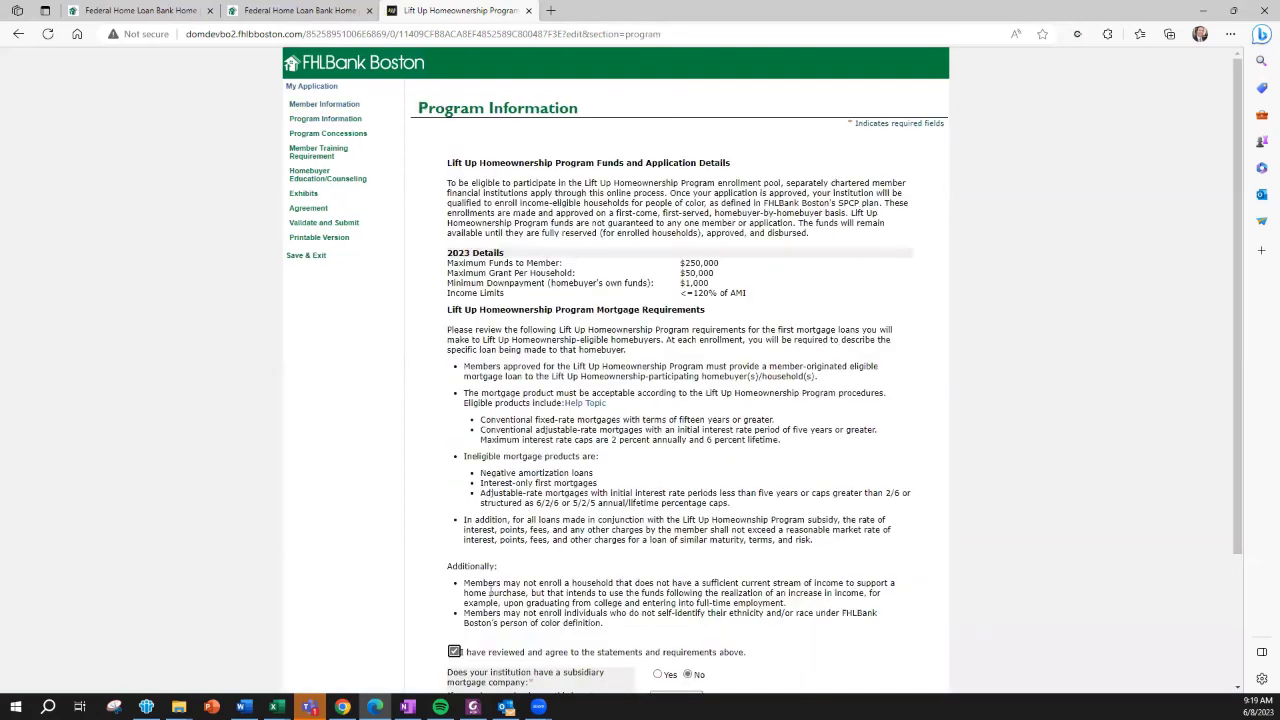
pyautogui.click(325, 224)
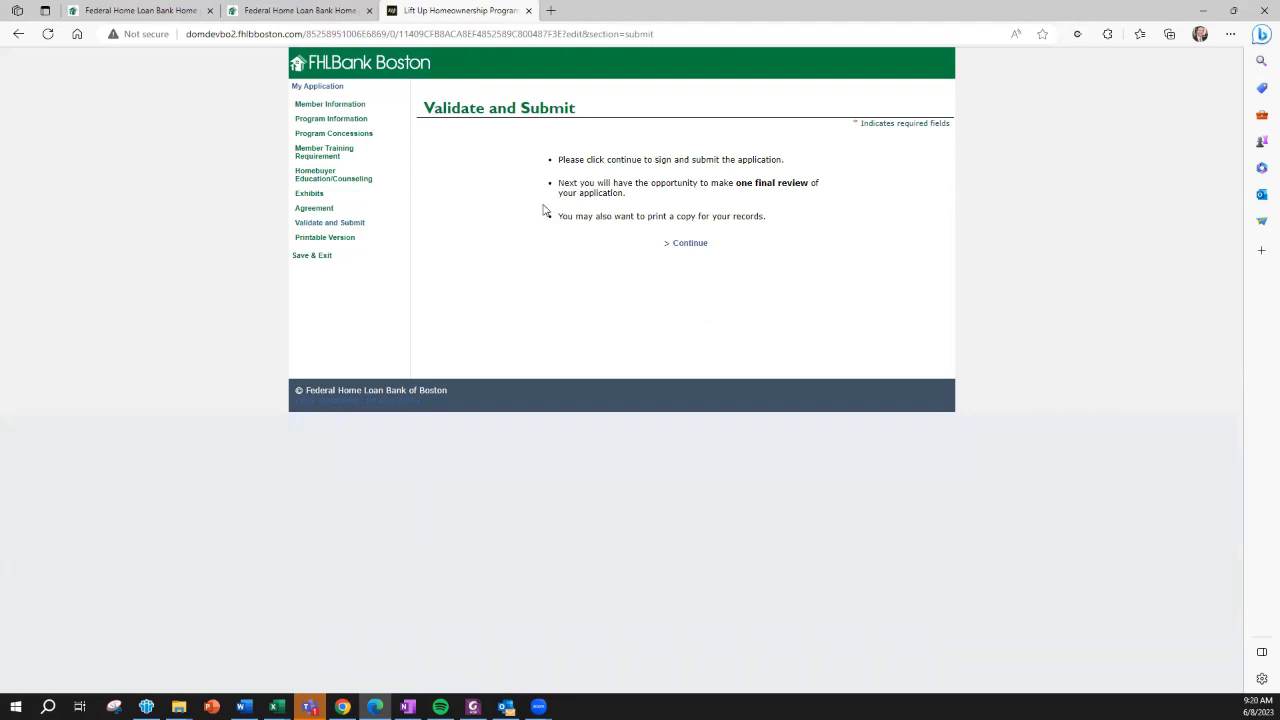
# - Review the final application and proceed to Sign & Submit
pyautogui.click(691, 244)
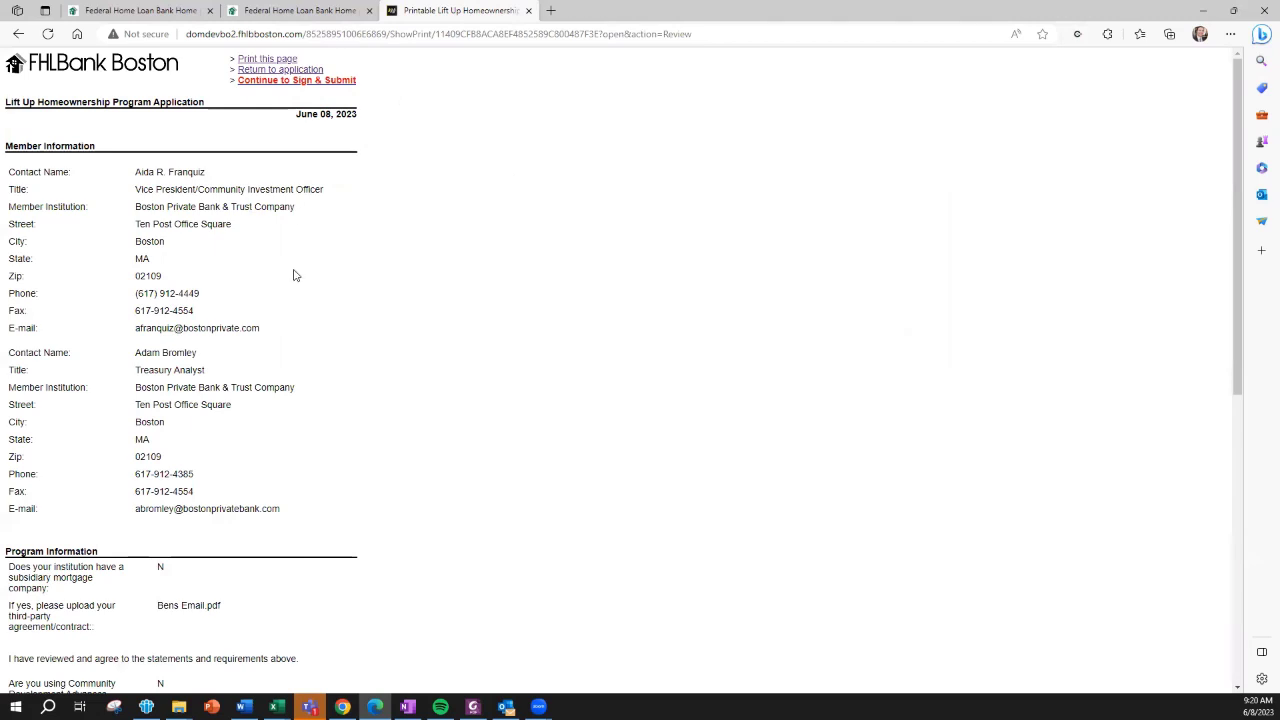
pyautogui.scroll(-6, 180, 140)
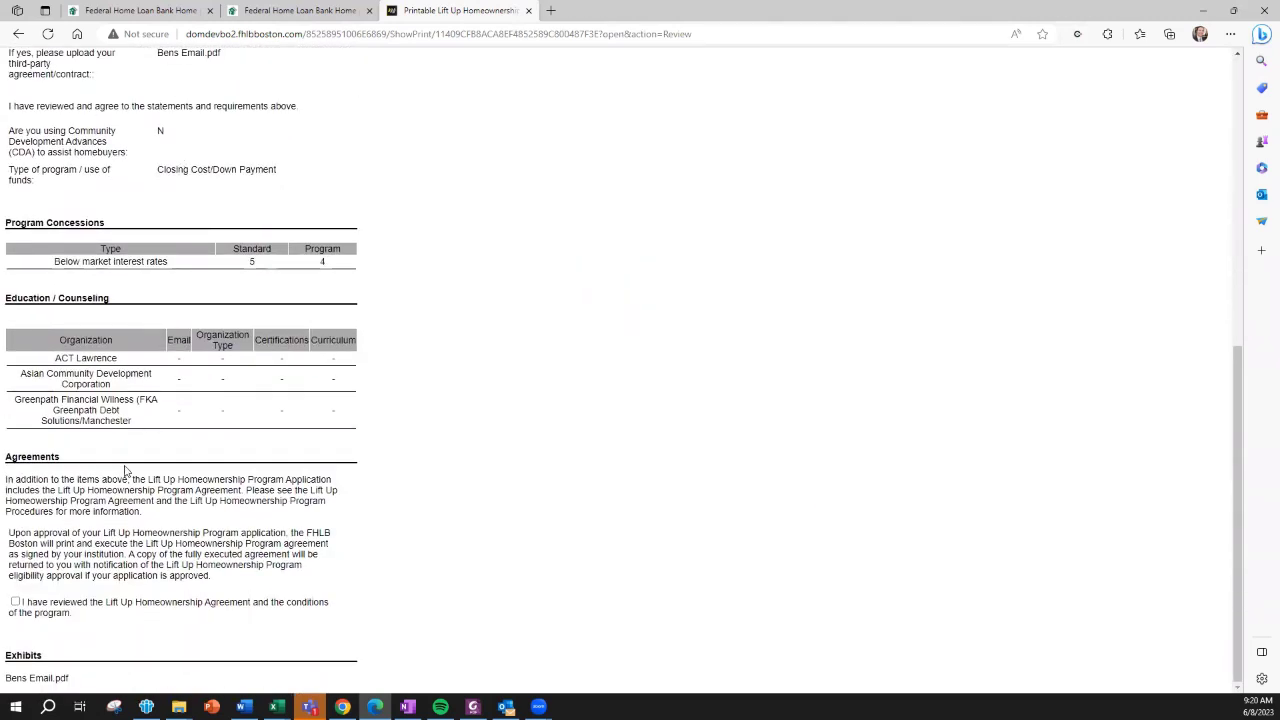
pyautogui.scroll(5, 145, 447)
pyautogui.scroll(1, 145, 447)
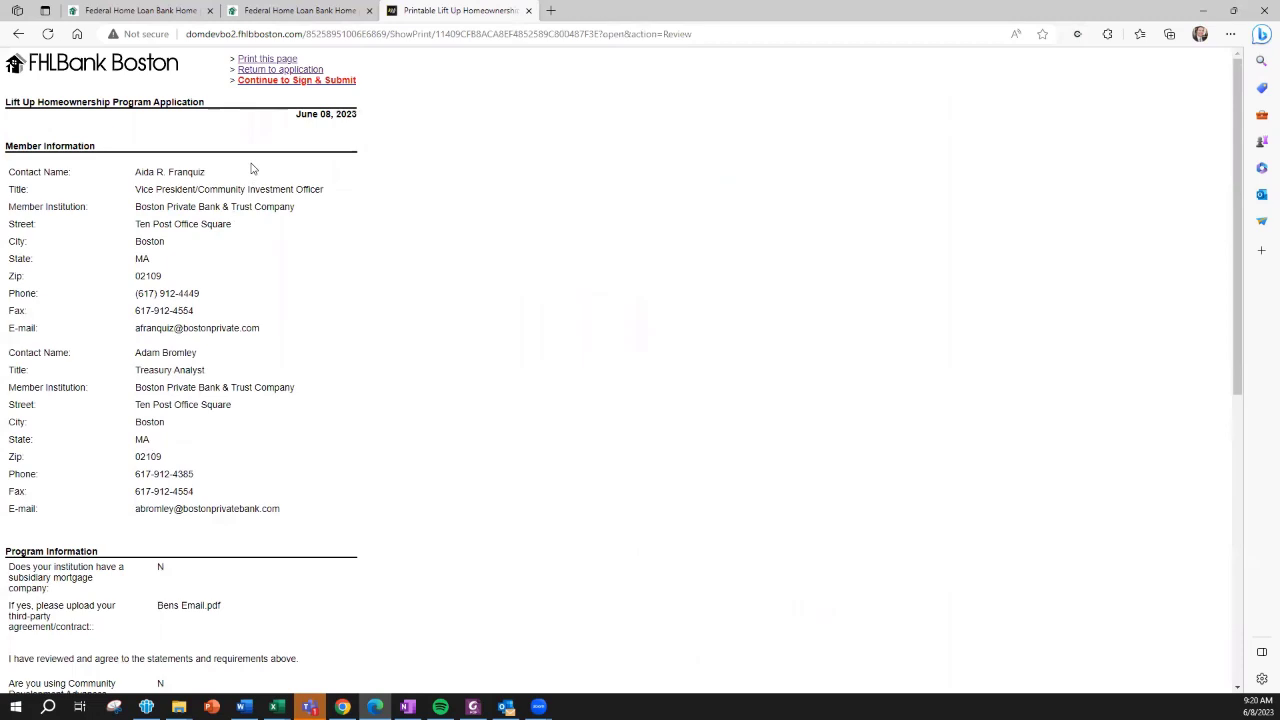
pyautogui.click(276, 82)
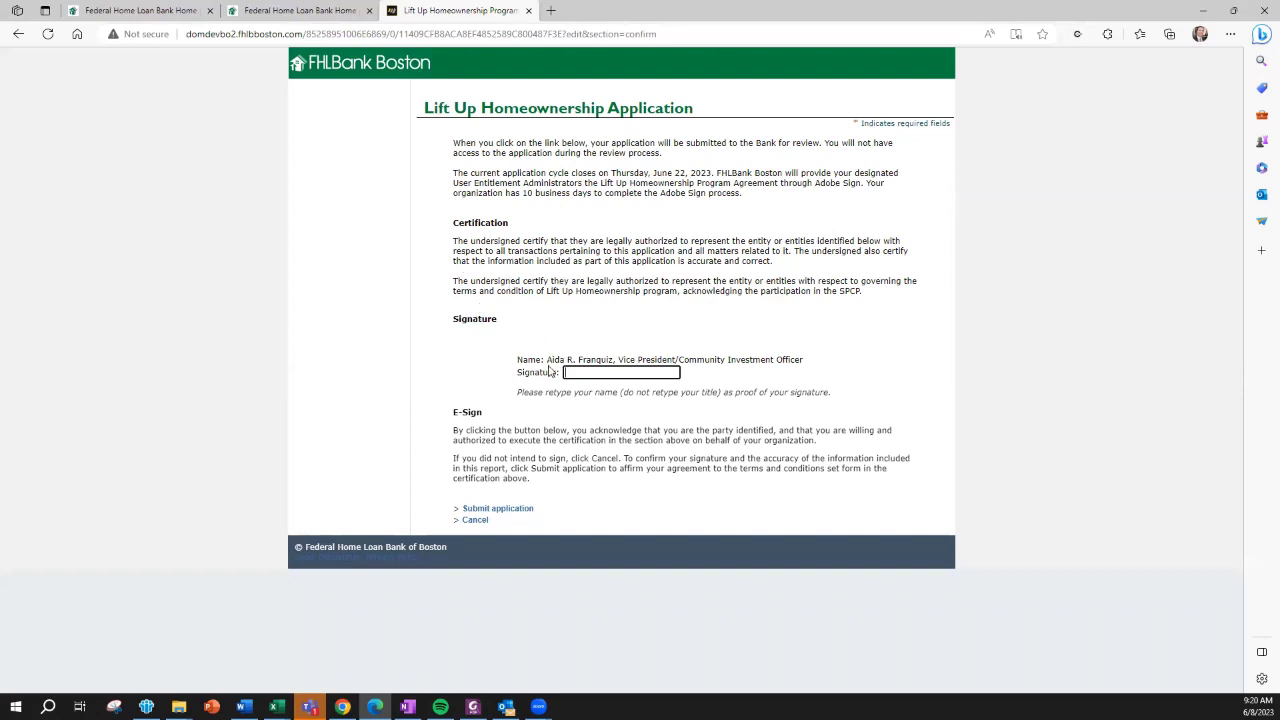
# - E-sign with the contact's name in the Signature field and submit the application
pyautogui.moveTo(549, 358); pyautogui.dragTo(612, 359)
pyautogui.click(606, 373)
pyautogui.press('Down')
pyautogui.press('Return')
pyautogui.click(497, 512)
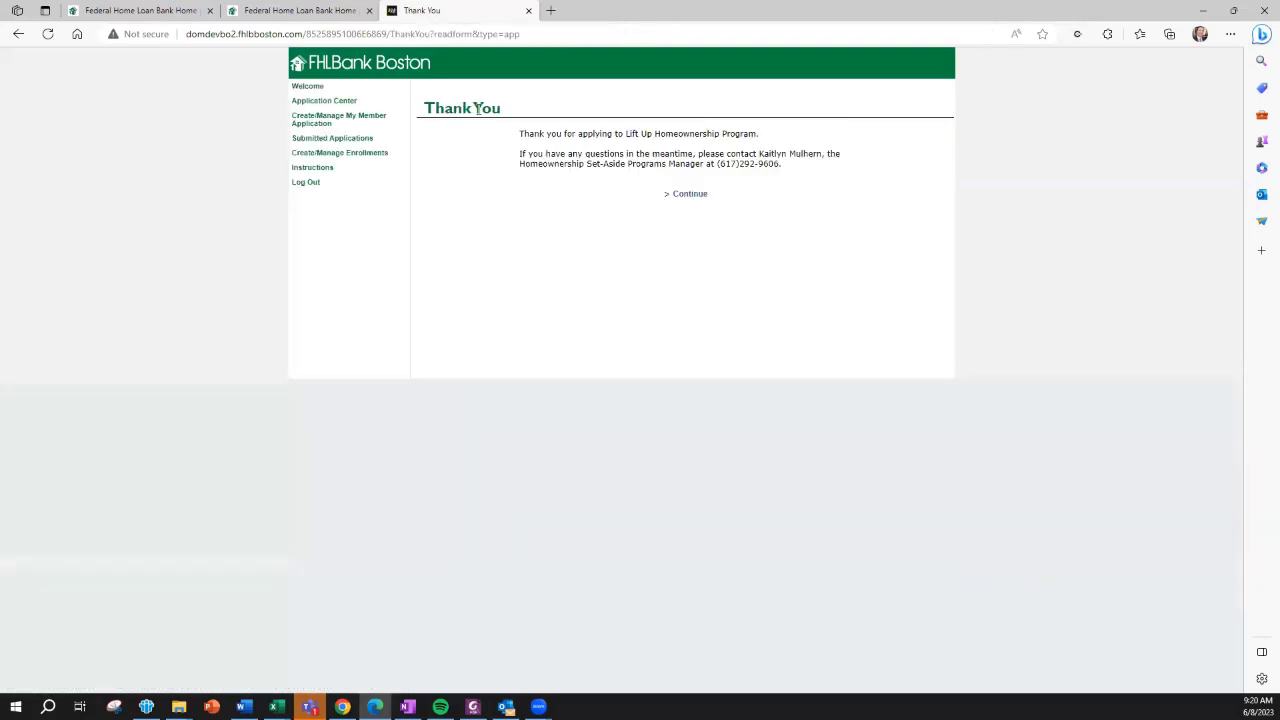